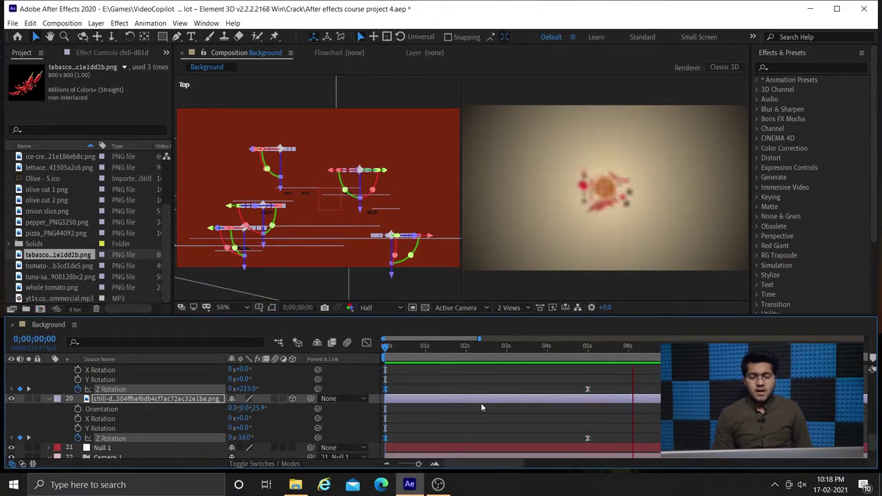
Preview the Background composition's animation from the start to review the rotating ingredients
key(space)
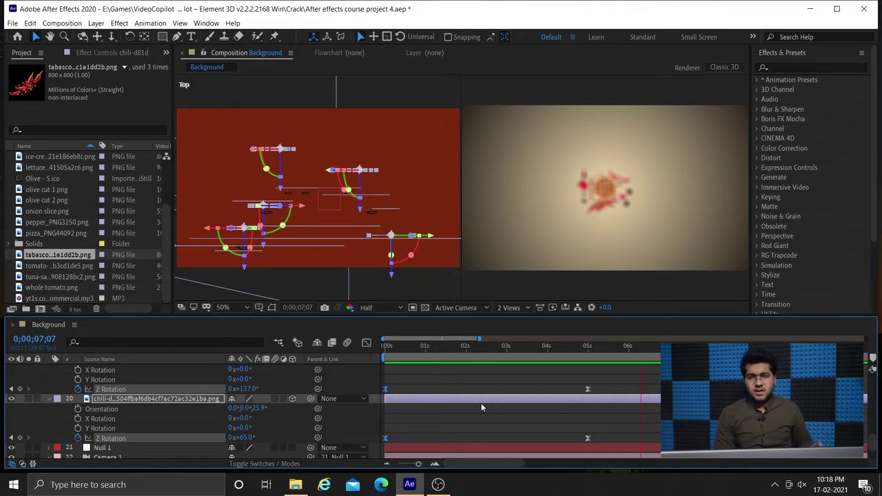
key(space)
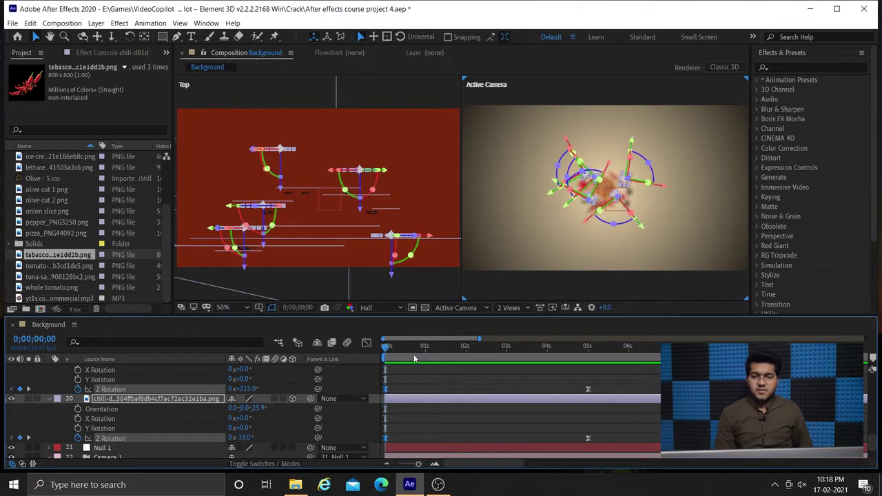
key(space)
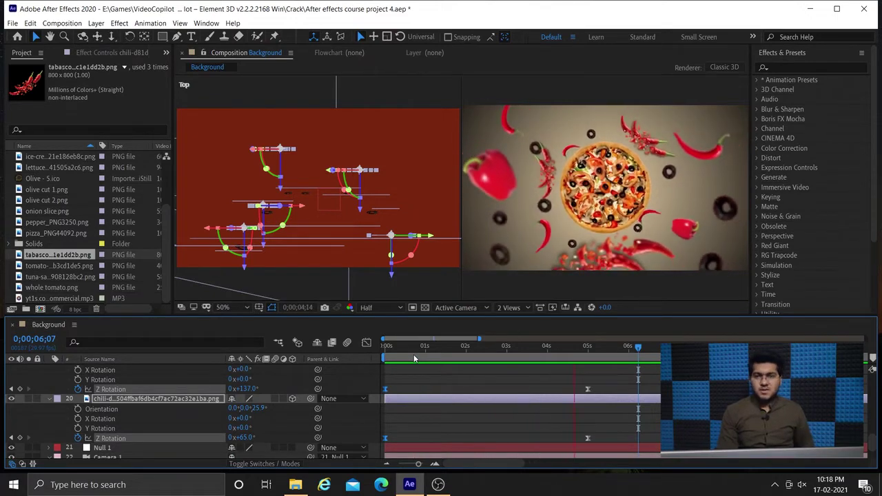
key(space)
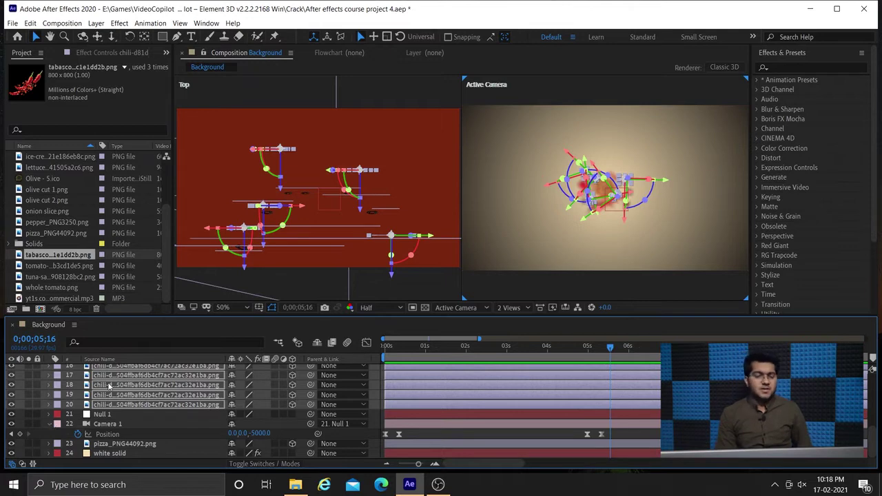
Add a Z Rotation keyframe to the layer 15 pepper_PNG3250.png at 0;00;00;07
scroll(111, 386, up, 4)
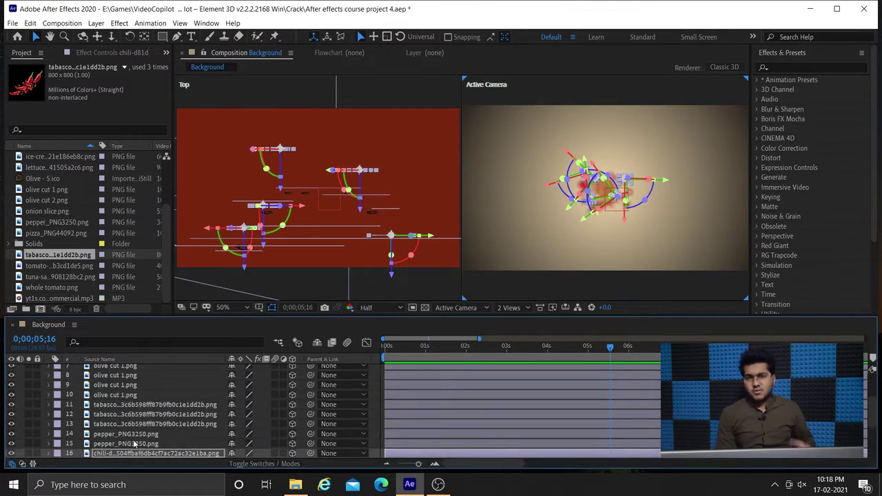
click(147, 445)
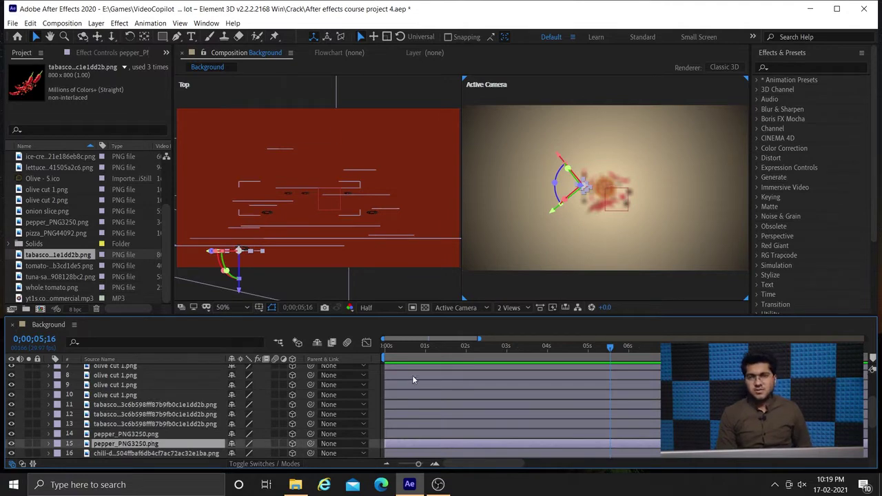
click(399, 347)
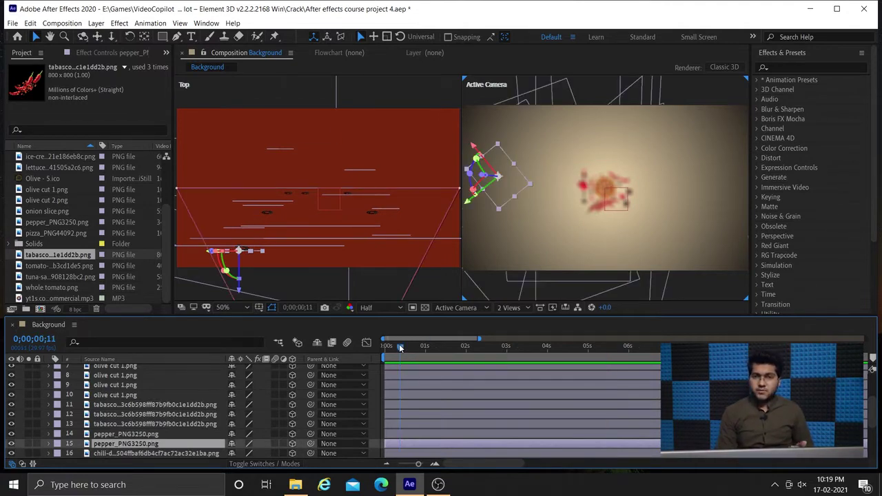
drag(399, 347, 395, 350)
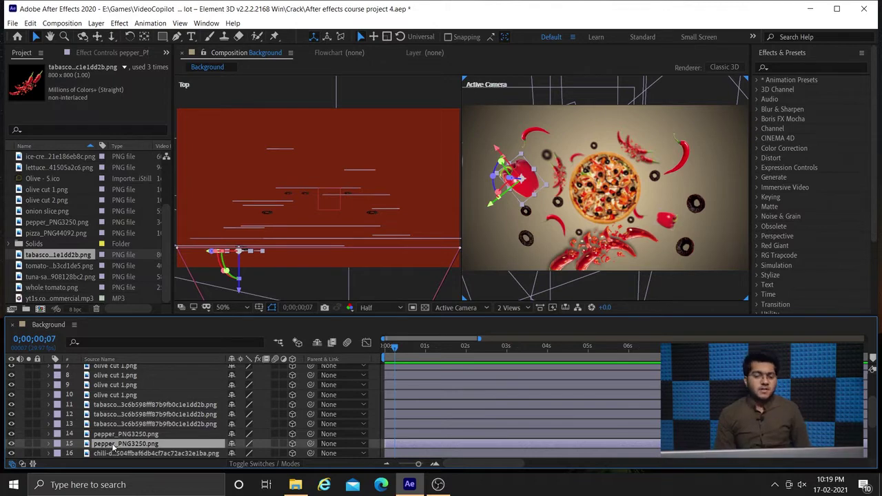
key(r)
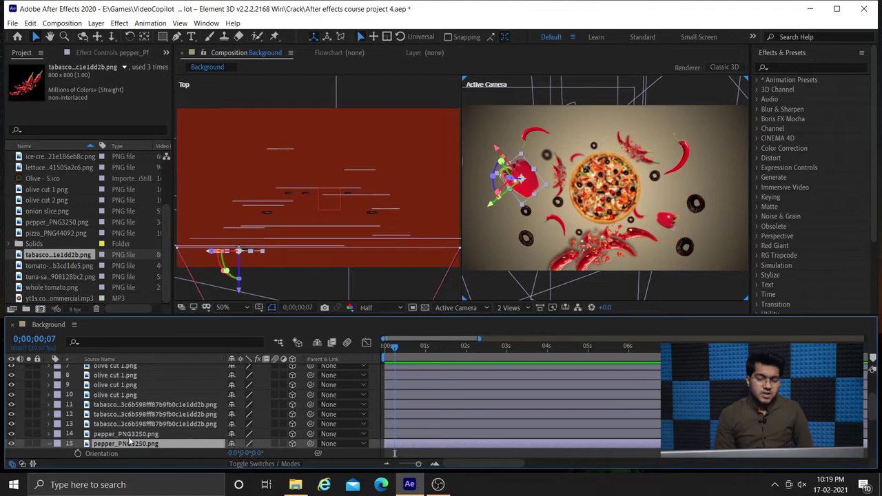
scroll(178, 435, down, 2)
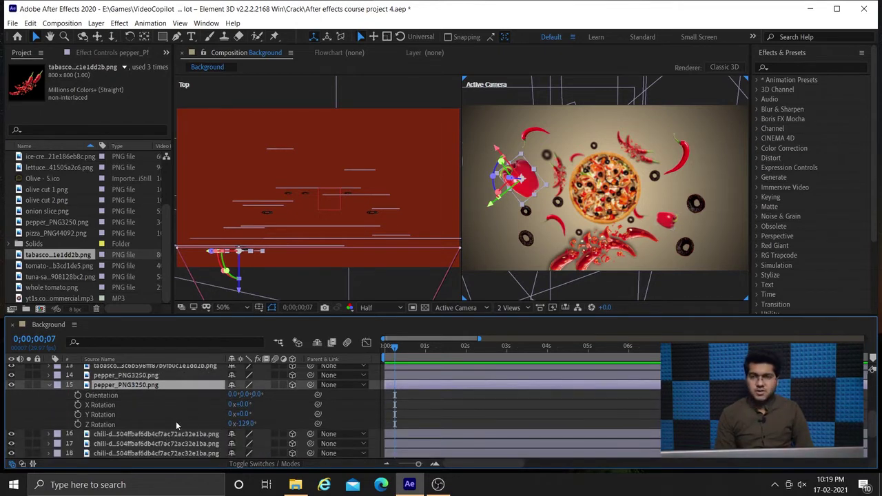
click(78, 425)
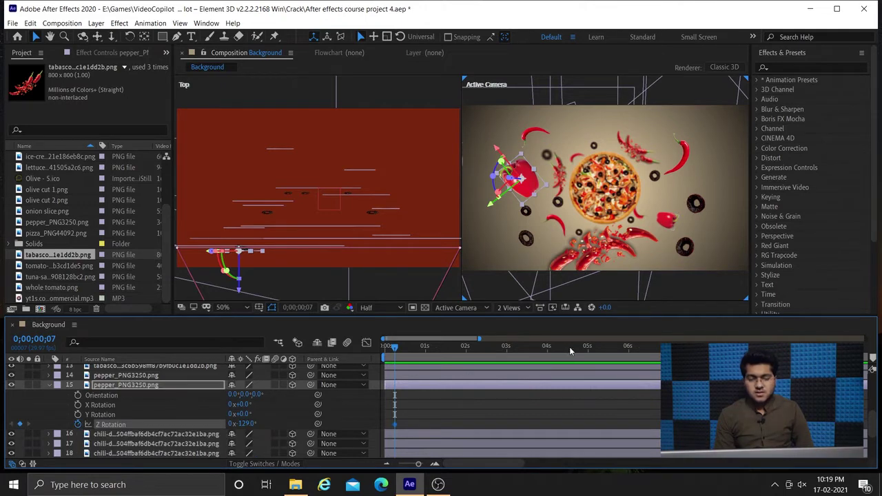
Set the layer 15 pepper's Z Rotation to -149° at 0;00;05;01
click(588, 346)
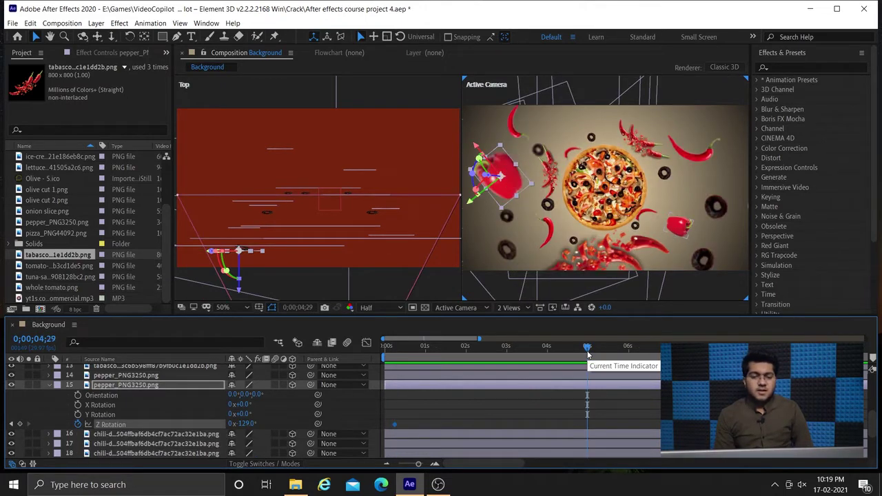
drag(587, 355, 590, 356)
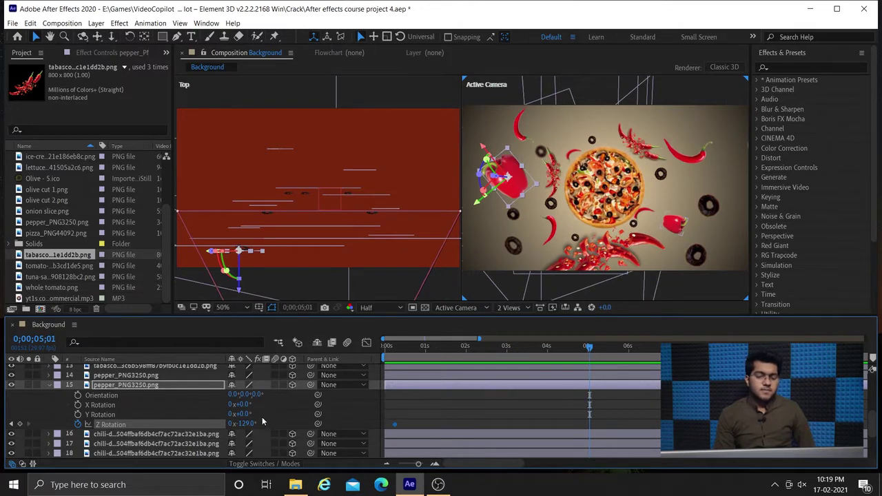
drag(246, 426, 246, 427)
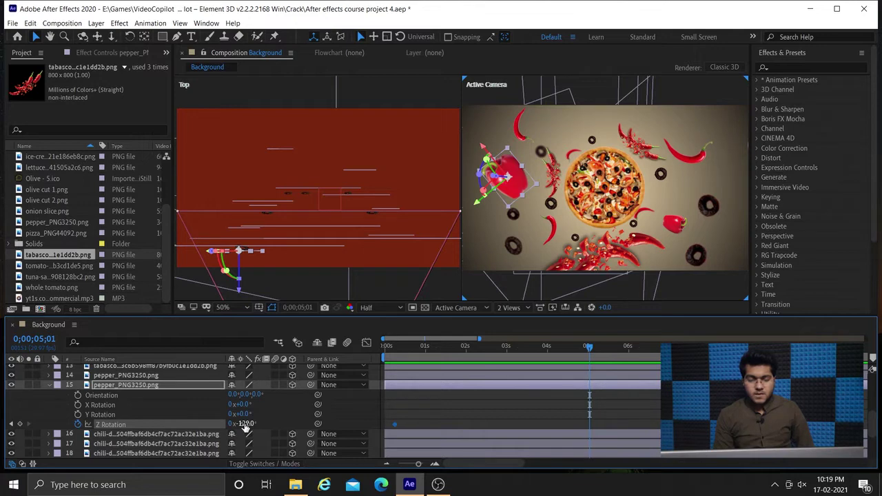
click(245, 424)
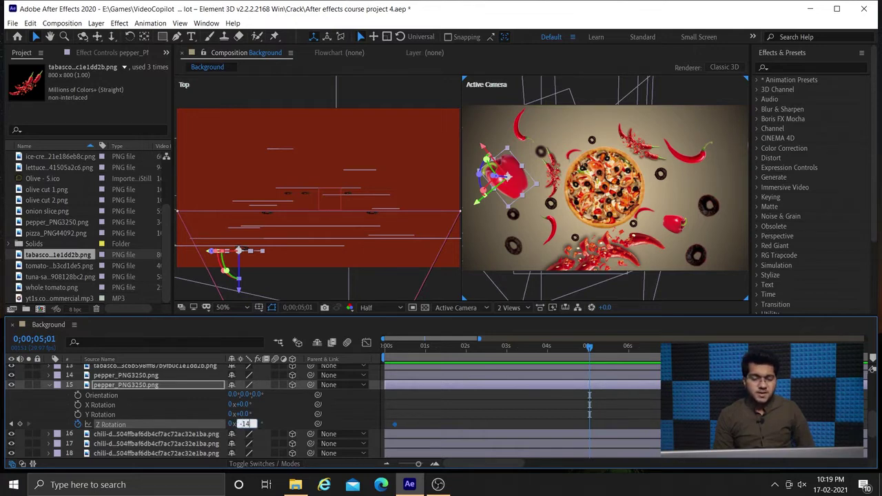
key(Return)
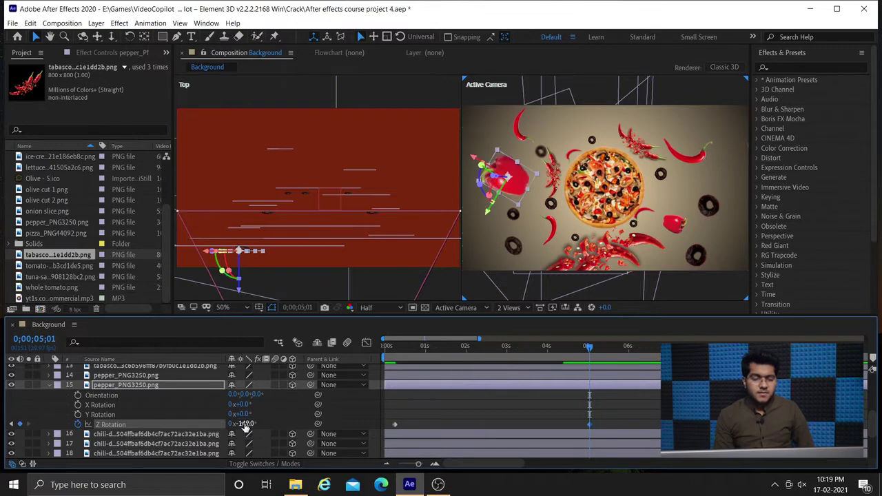
Try a Z Rotation of -109° for the layer 15 pepper at 0;00;05;01 and set it back to -149°
click(246, 424)
key(BackSpace)
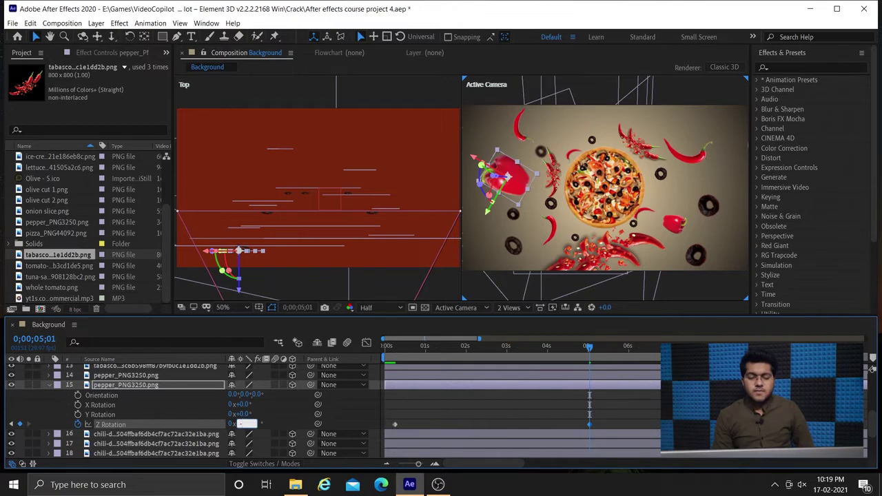
text(-109)
key(Return)
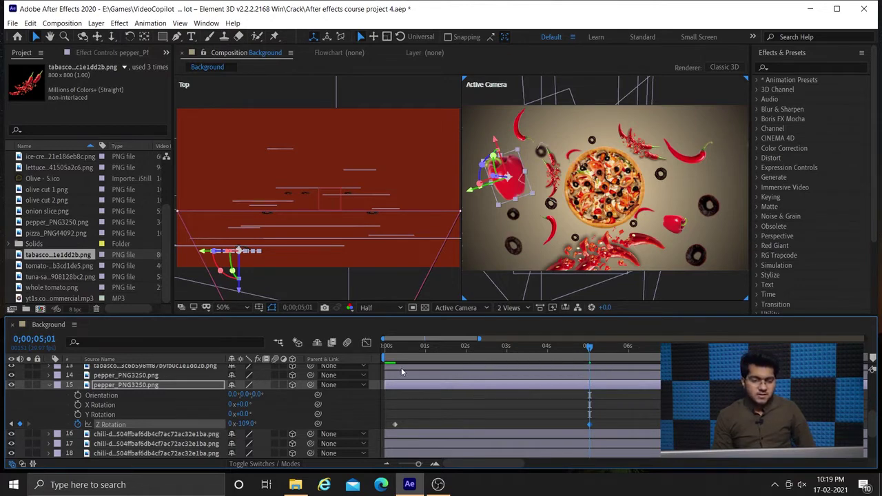
click(247, 422)
text(-)
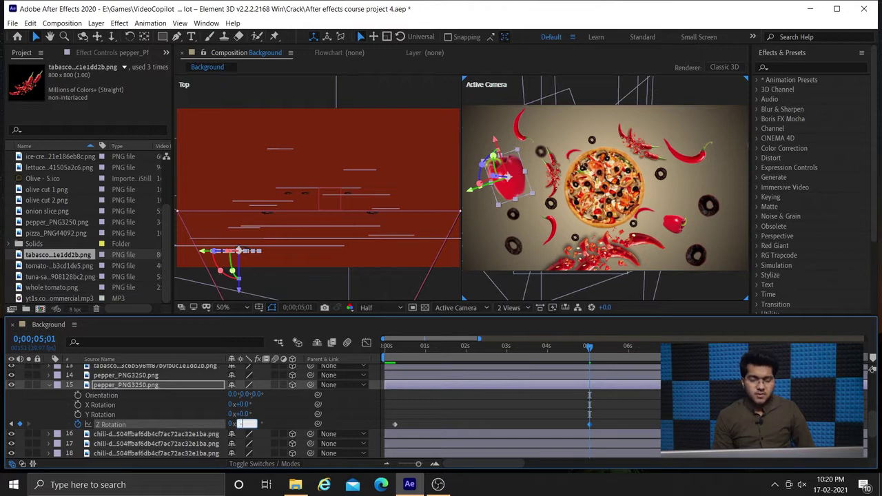
text(145)
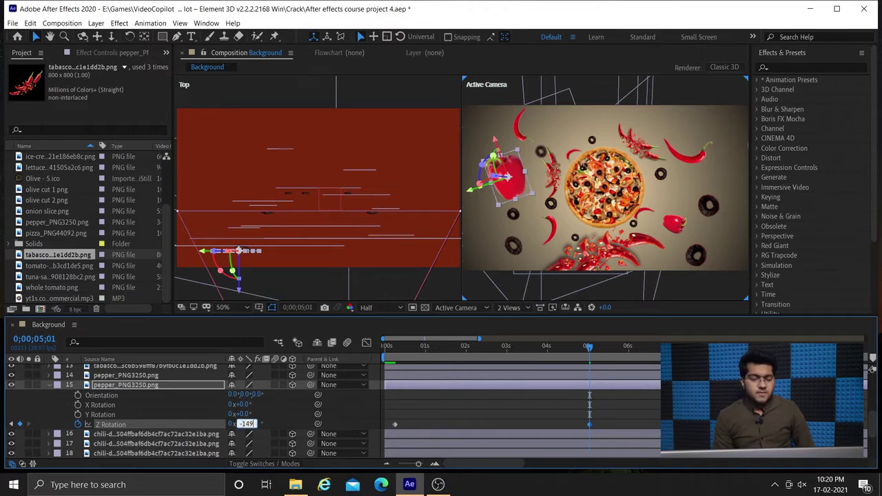
key(Return)
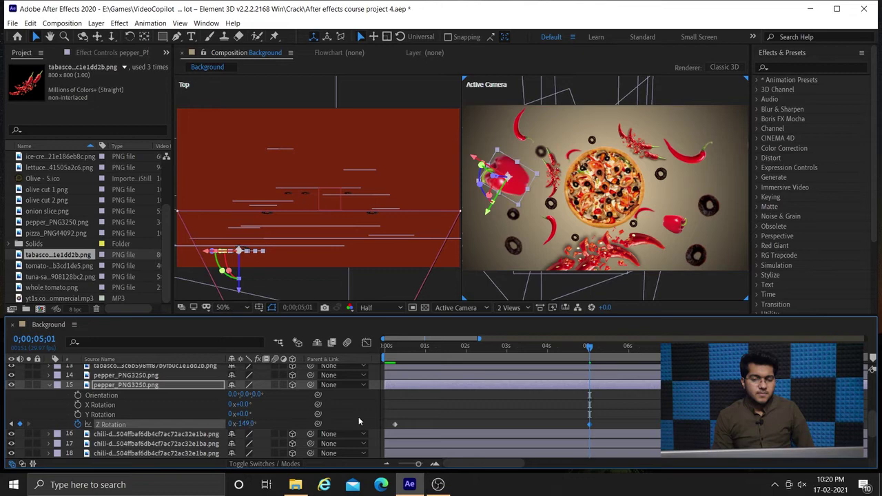
Collapse layer 15 and add a Z Rotation keyframe to the layer 14 pepper_PNG3250.png at 0;00;00;08
click(52, 385)
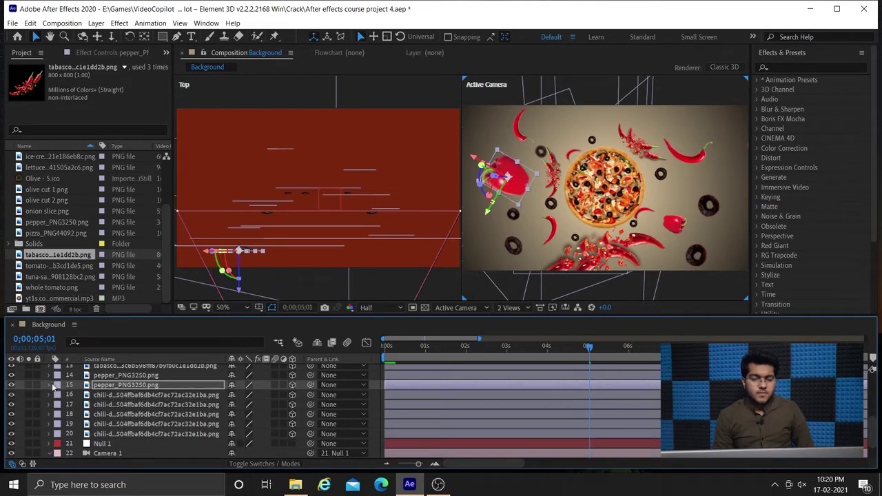
click(99, 377)
key(r)
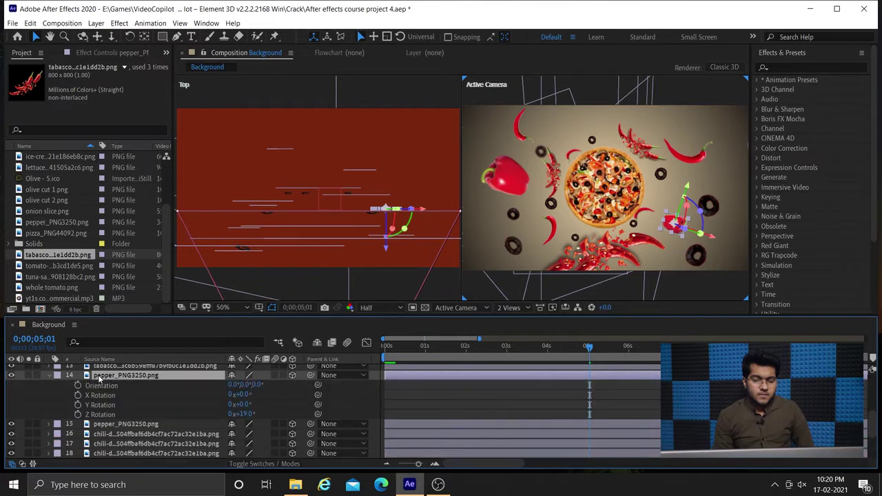
click(392, 352)
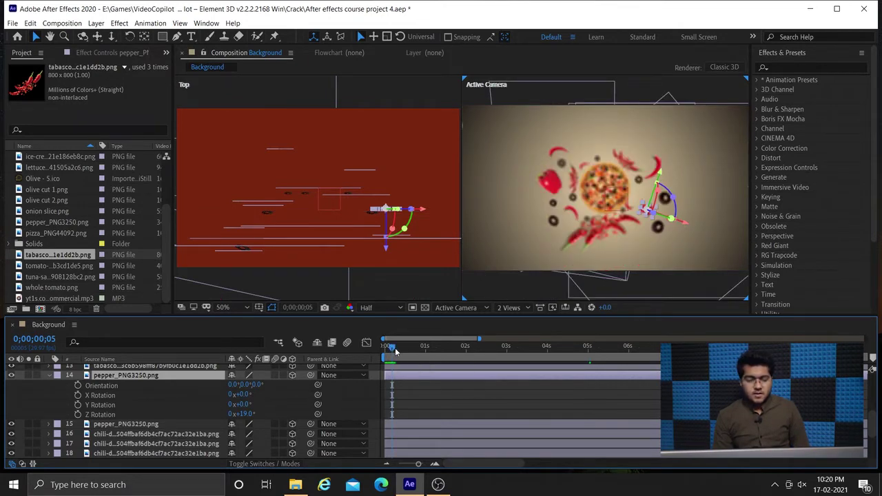
drag(394, 349, 398, 352)
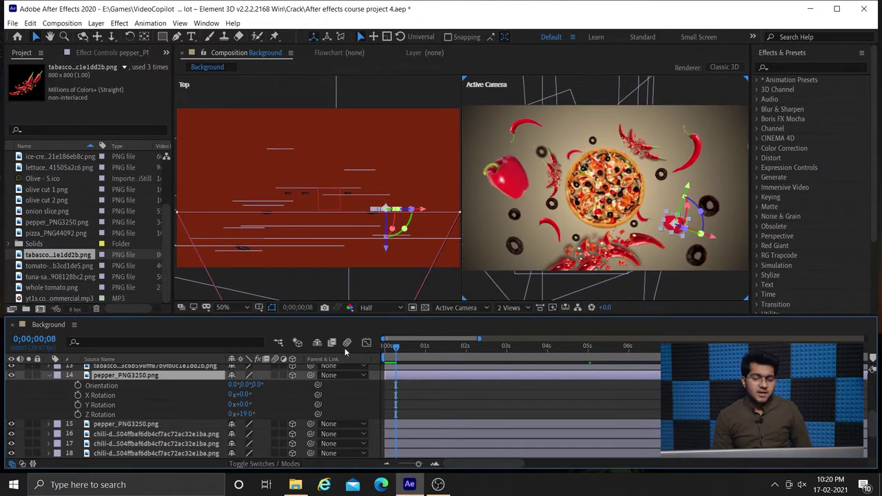
click(78, 414)
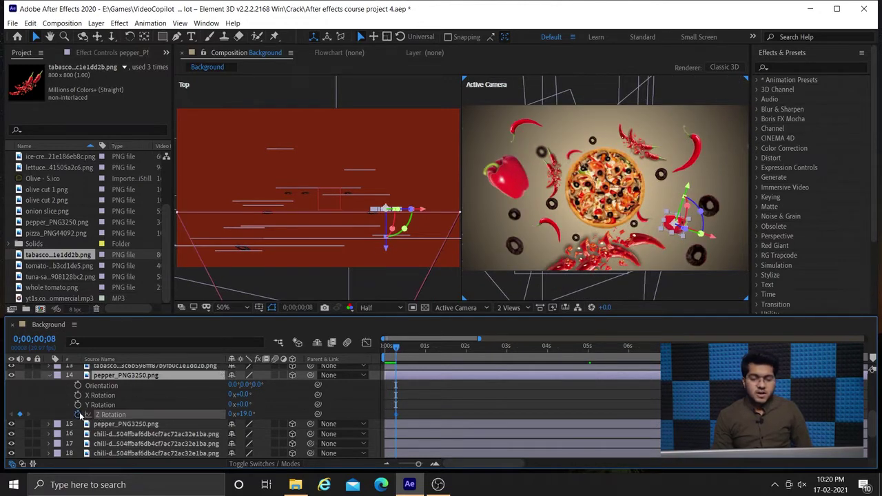
Set the layer 14 pepper's Z Rotation to 39° at 0;00;04;29
click(587, 354)
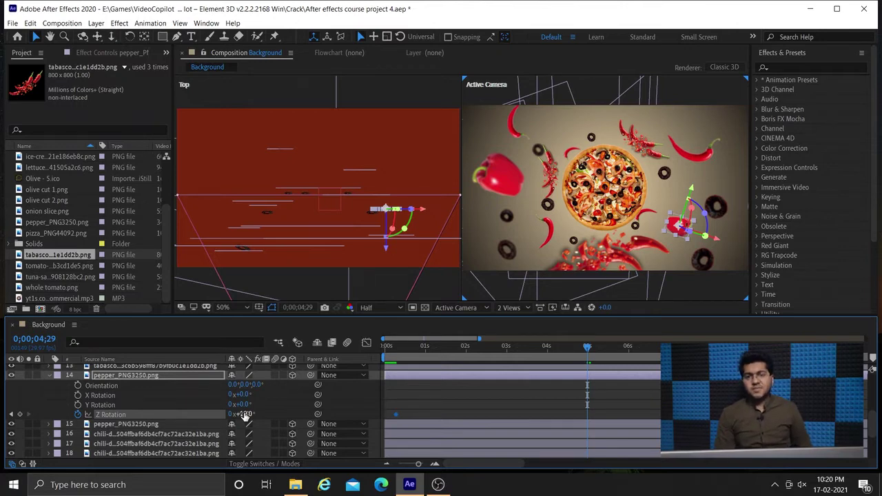
click(244, 413)
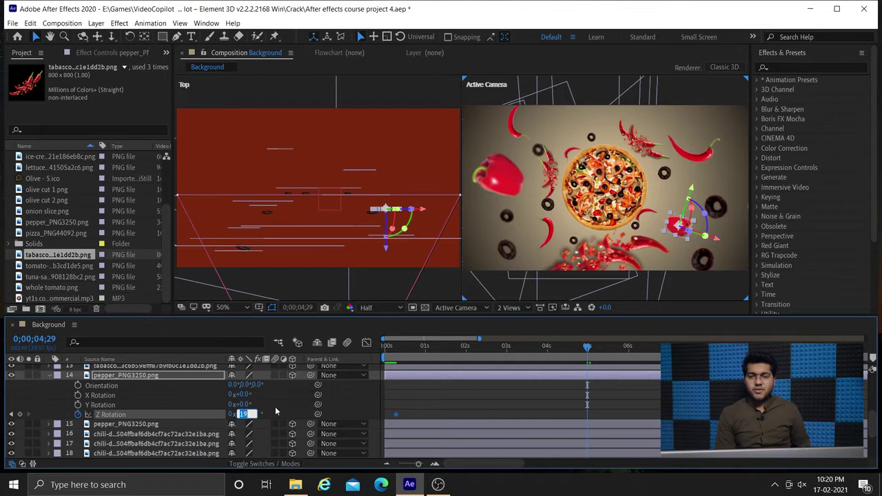
key(BackSpace)
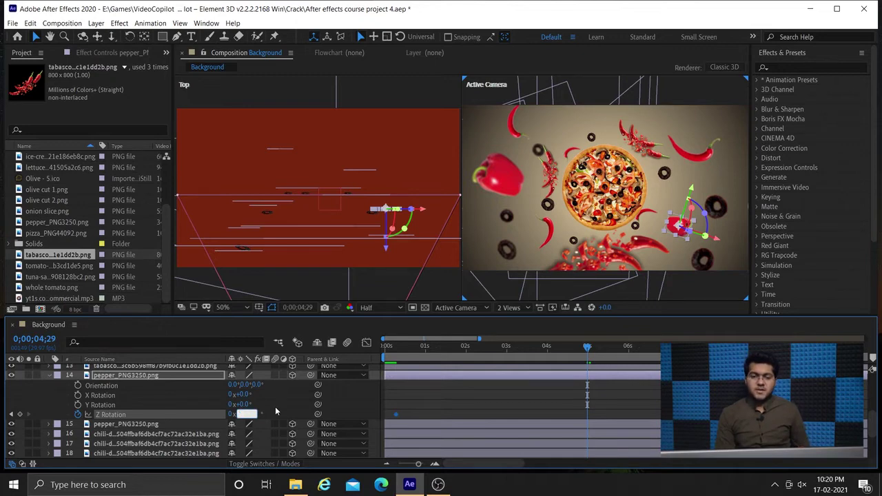
text(39)
key(Return)
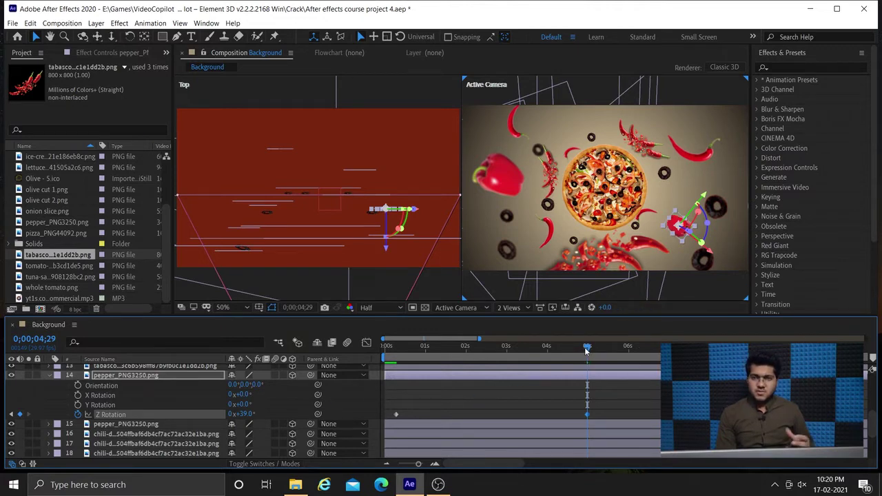
Apply Easy Ease to both Z Rotation keyframes of the layer 14 pepper and deselect them
drag(392, 407, 590, 416)
right_click(589, 416)
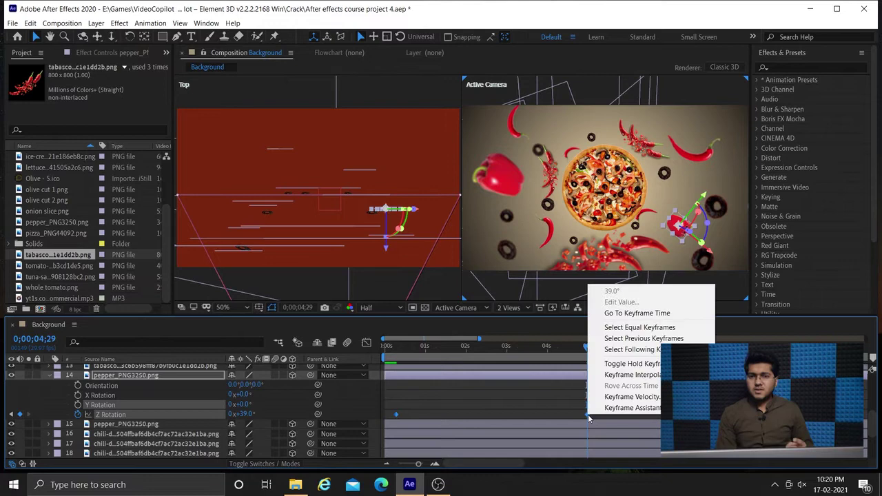
mouse_move(624, 407)
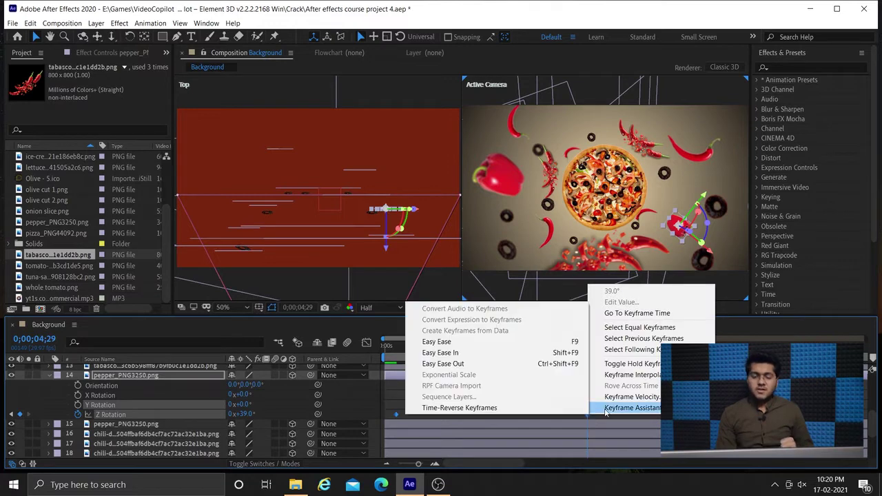
click(452, 342)
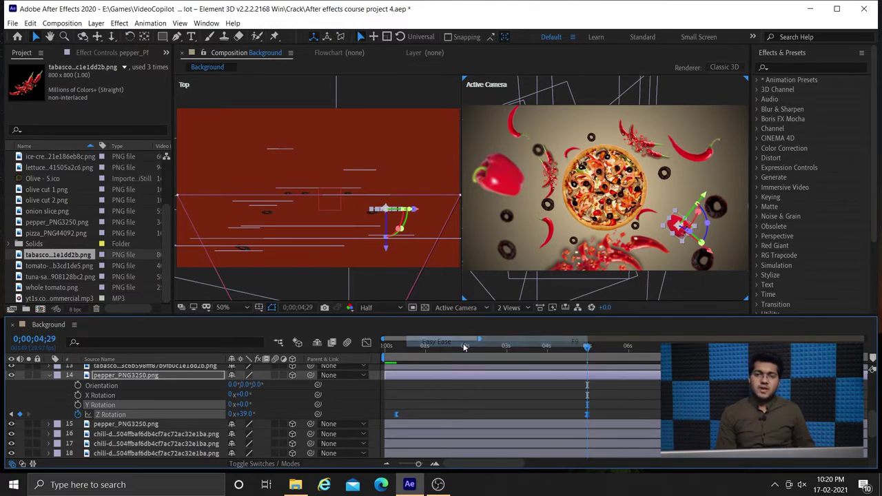
click(393, 416)
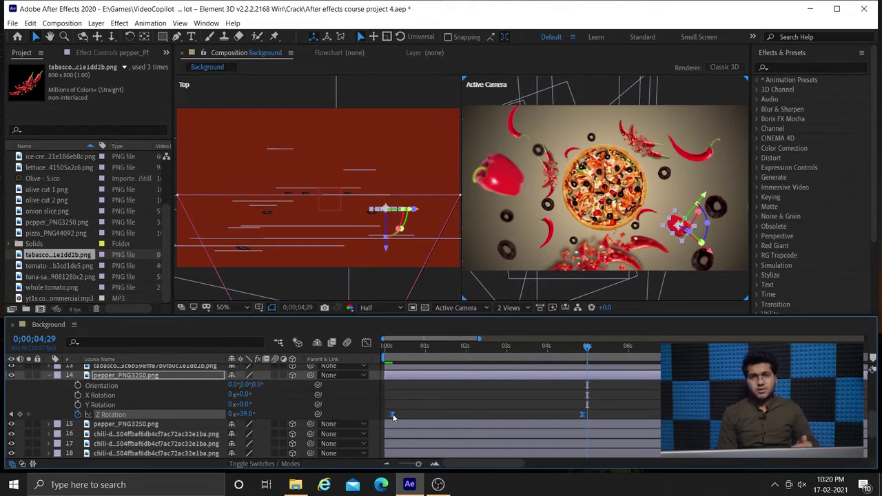
click(403, 402)
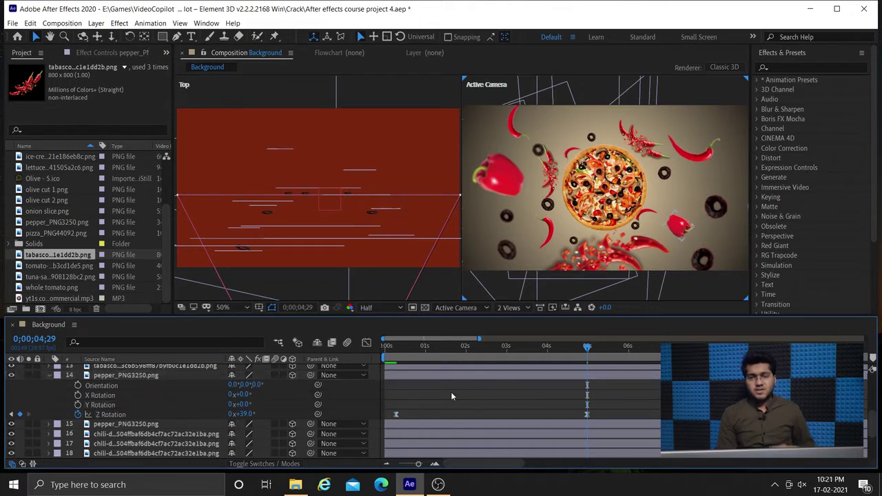
Collapse the rotation properties of the layer 14 pepper
scroll(451, 392, up, 5)
scroll(435, 413, down, 2)
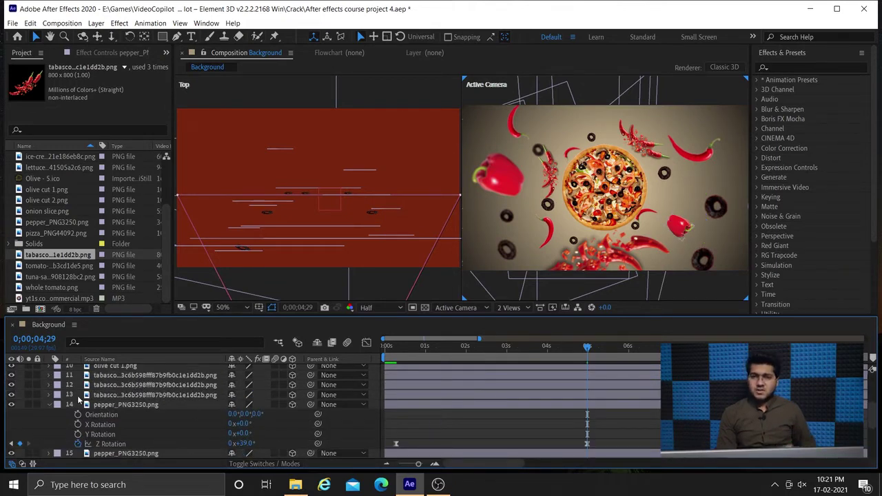
click(50, 405)
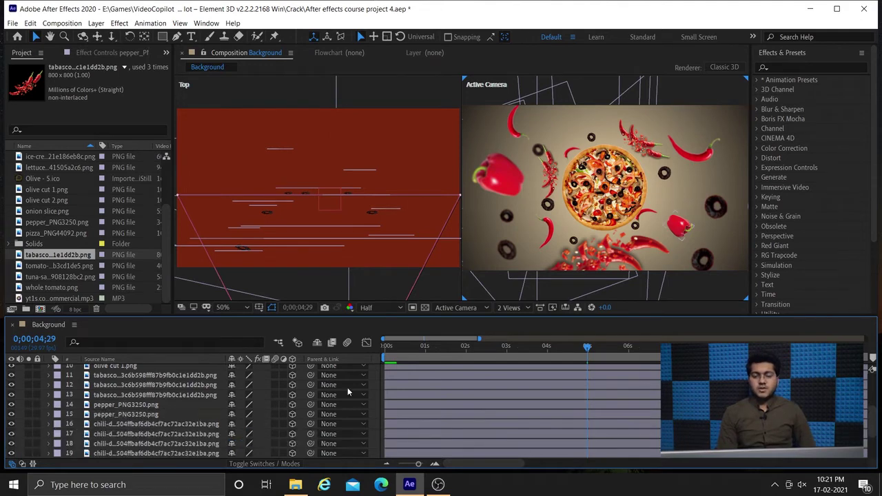
Apply Easy Ease to both Z Rotation keyframes of the layer 15 pepper_PNG3250.png, and collapse the layer
scroll(421, 403, down, 3)
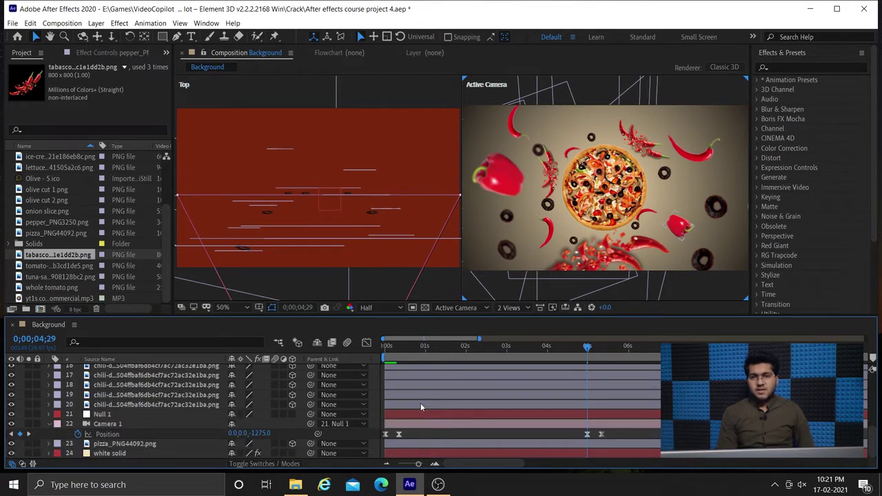
scroll(211, 398, up, 3)
click(137, 410)
click(50, 415)
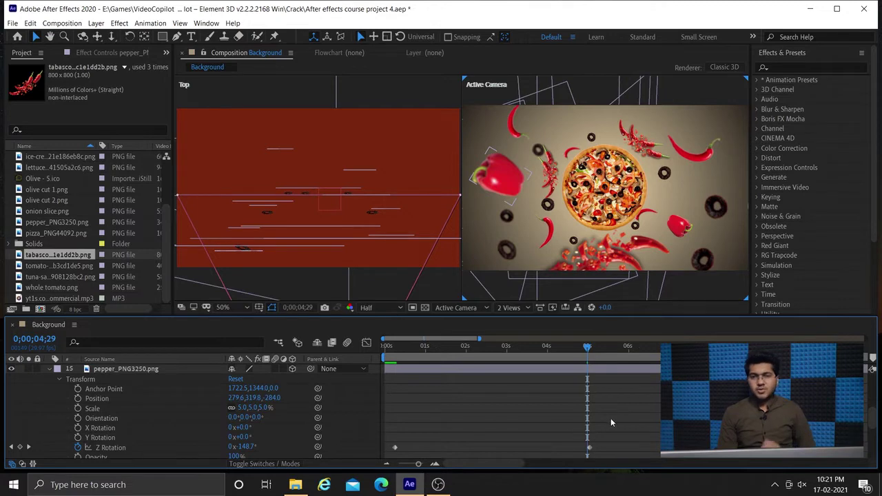
drag(605, 426, 394, 451)
right_click(396, 450)
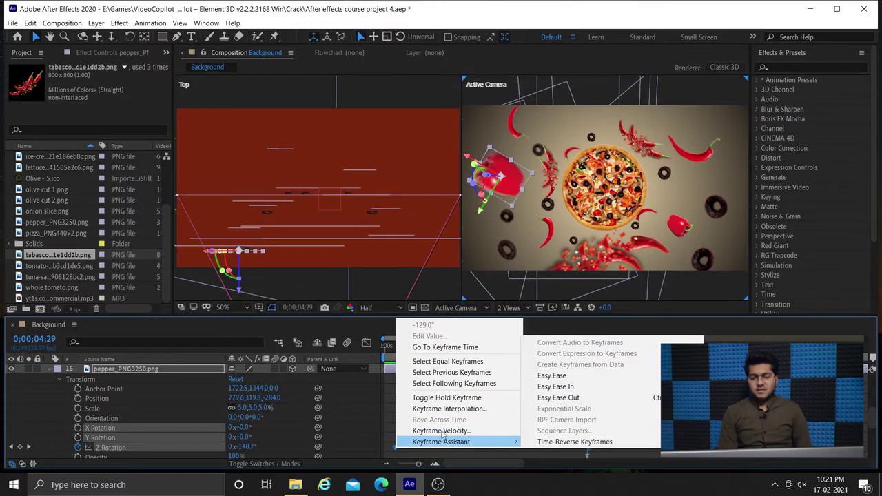
click(551, 376)
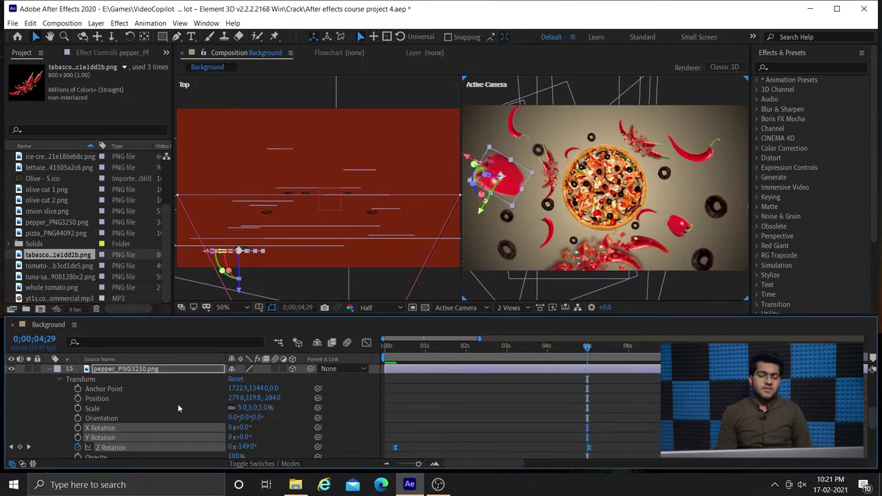
click(60, 378)
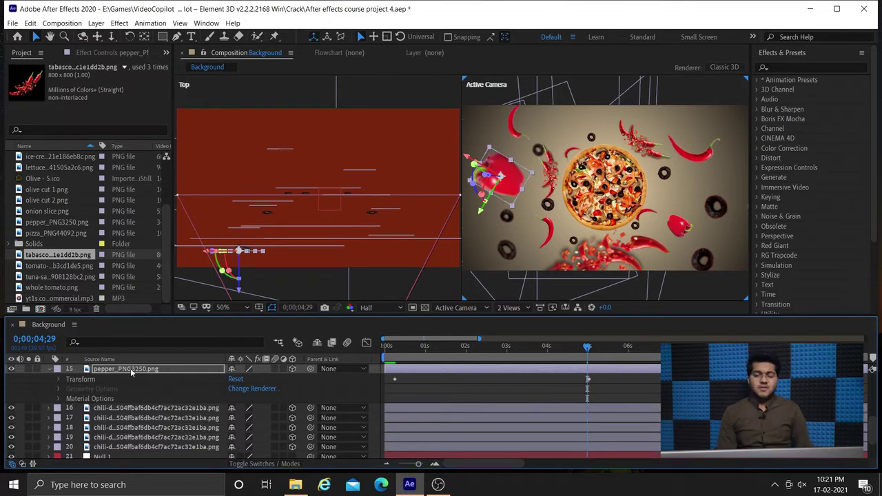
click(50, 369)
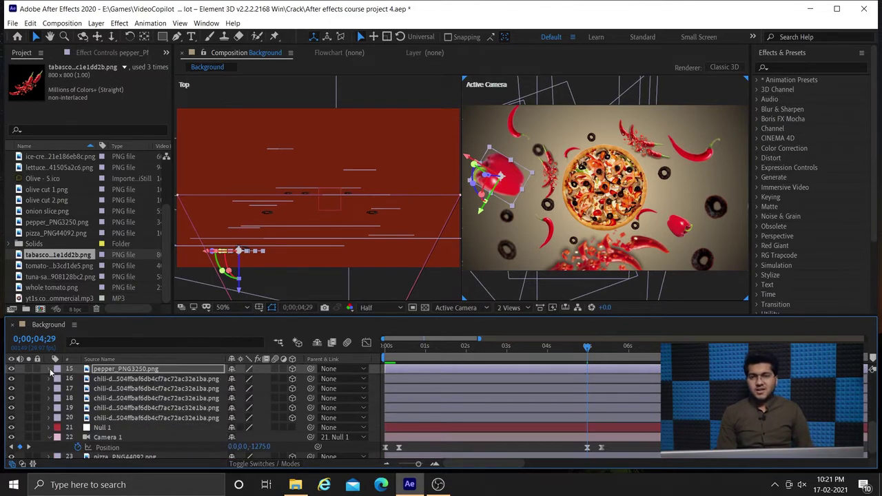
Select pepper layers 14 and 15 and show only their rotation properties
scroll(164, 408, up, 3)
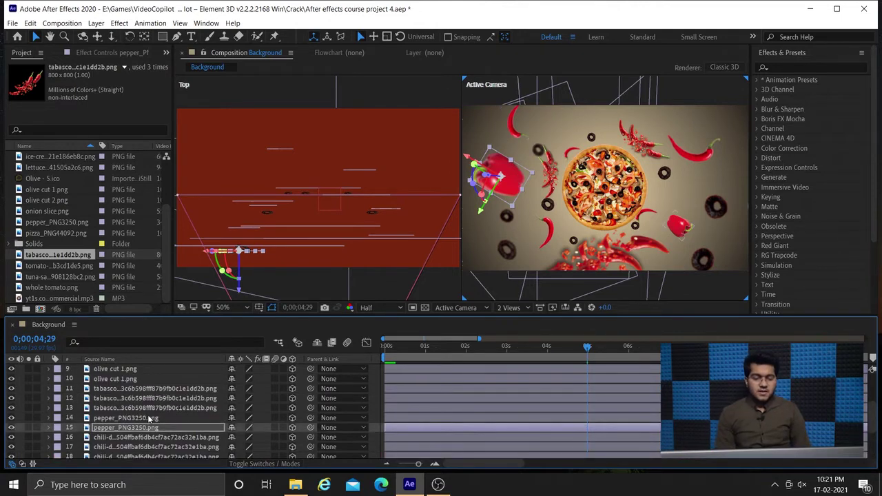
ctrl+click(149, 418)
ctrl+click(145, 429)
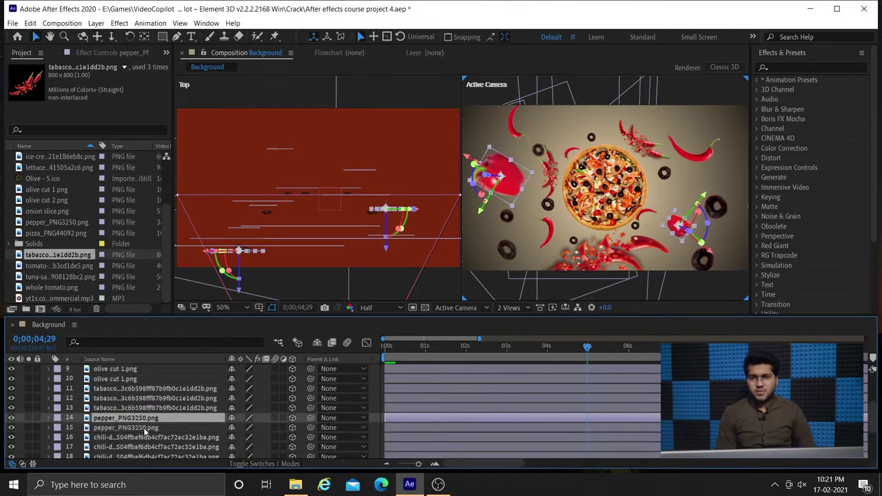
ctrl+click(145, 428)
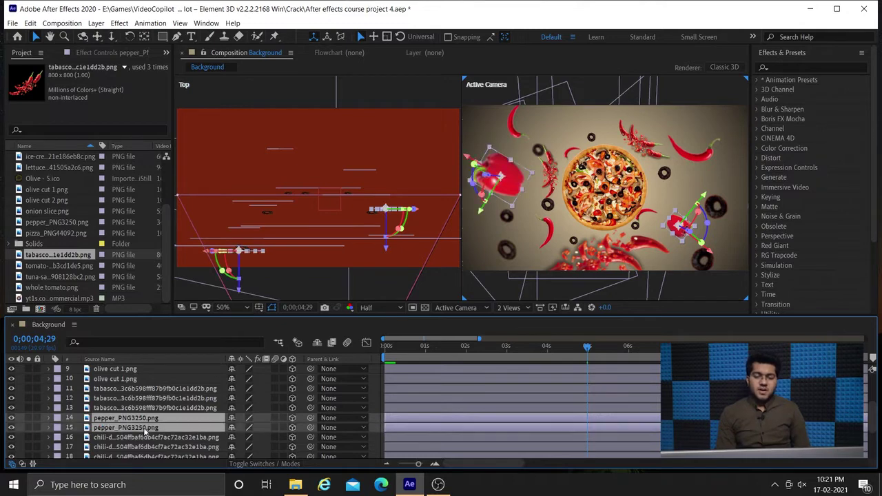
key(r)
scroll(448, 444, down, 3)
Select the first Z Rotation keyframe of both pepper layers and move them together a few frames earlier, close to the composition start
click(397, 370)
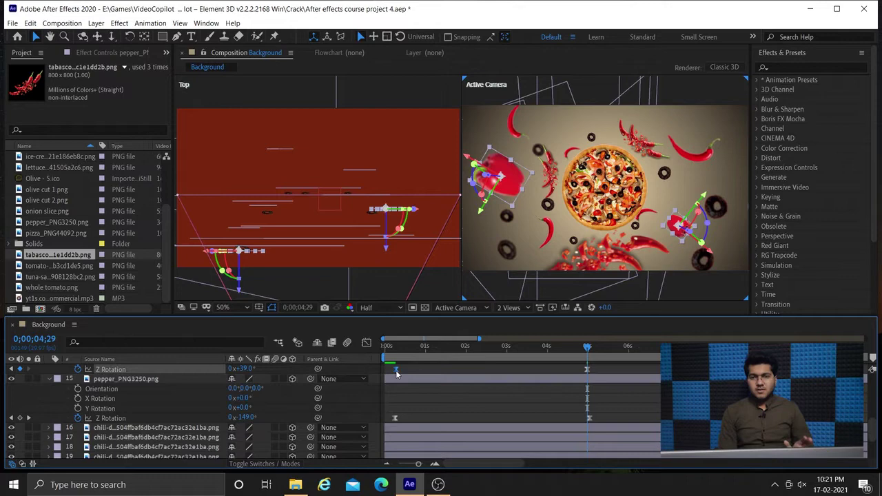
click(395, 419)
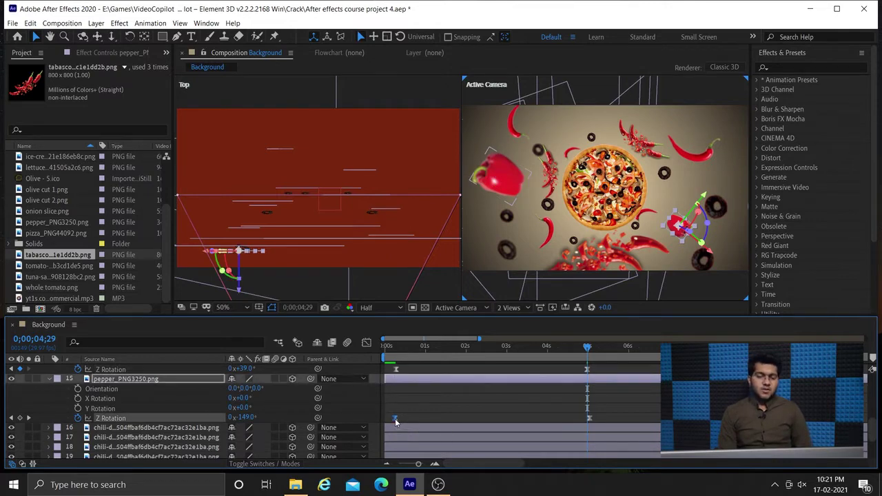
shift+click(397, 370)
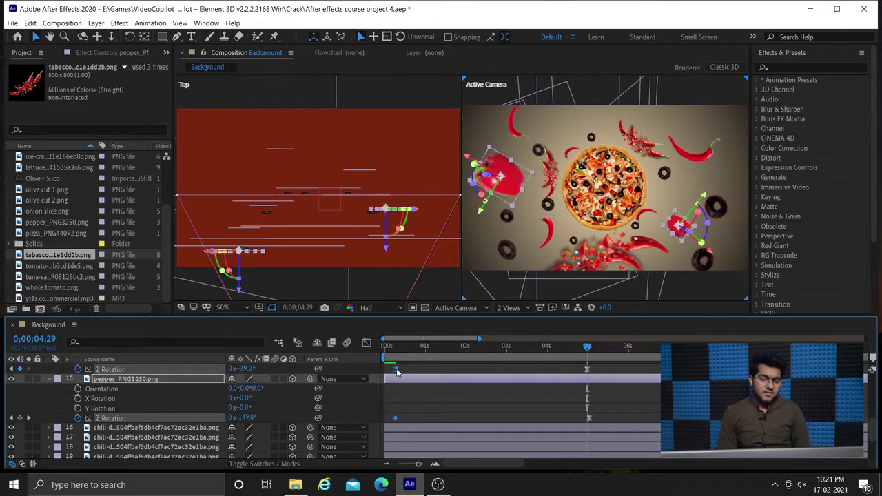
click(414, 421)
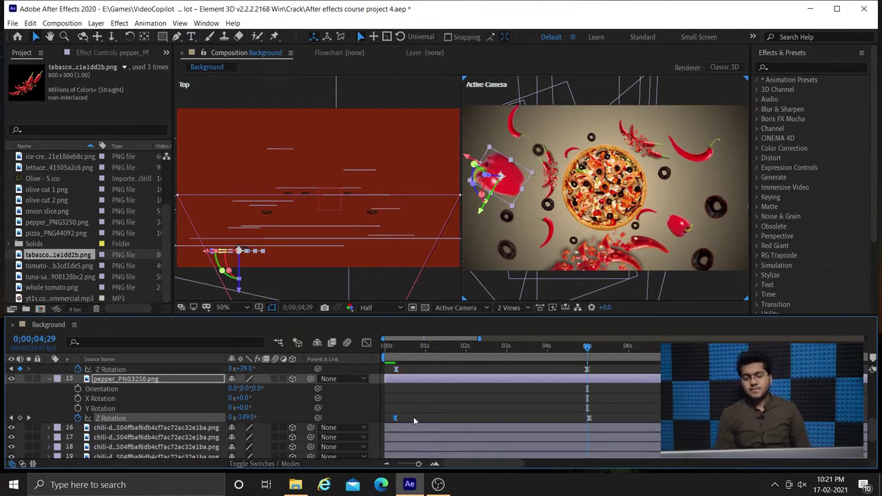
shift+click(397, 371)
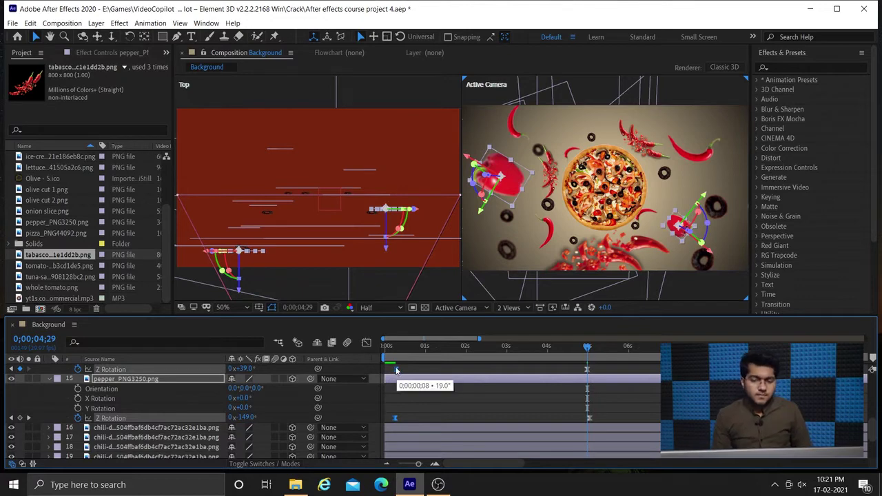
drag(390, 376, 391, 376)
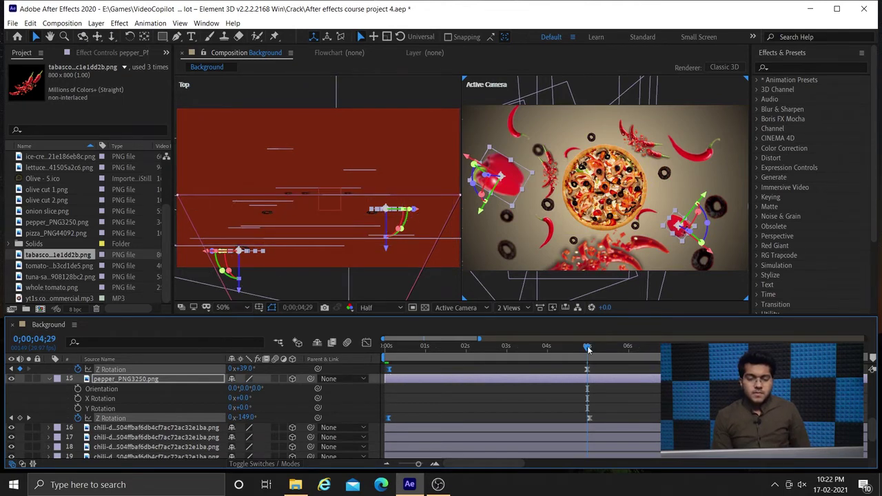
Play the Background composition from 0;00;00;00 to review the peppers' rotation
drag(572, 347, 509, 352)
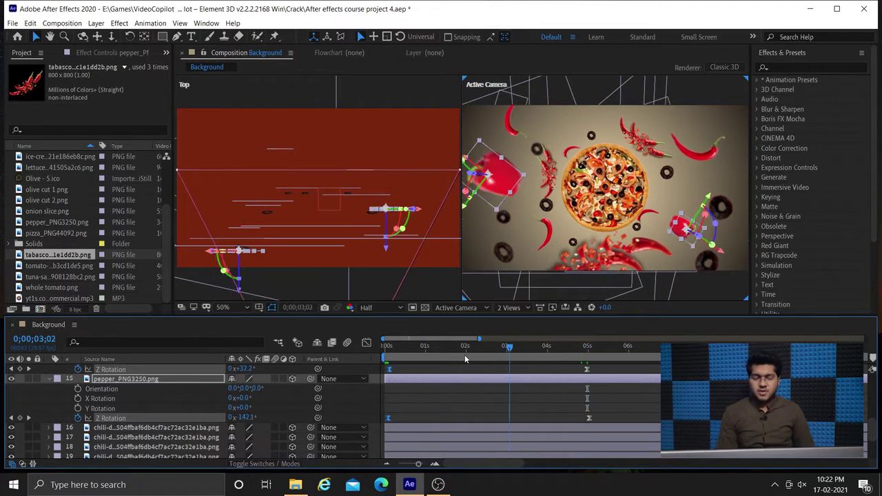
drag(449, 357, 383, 382)
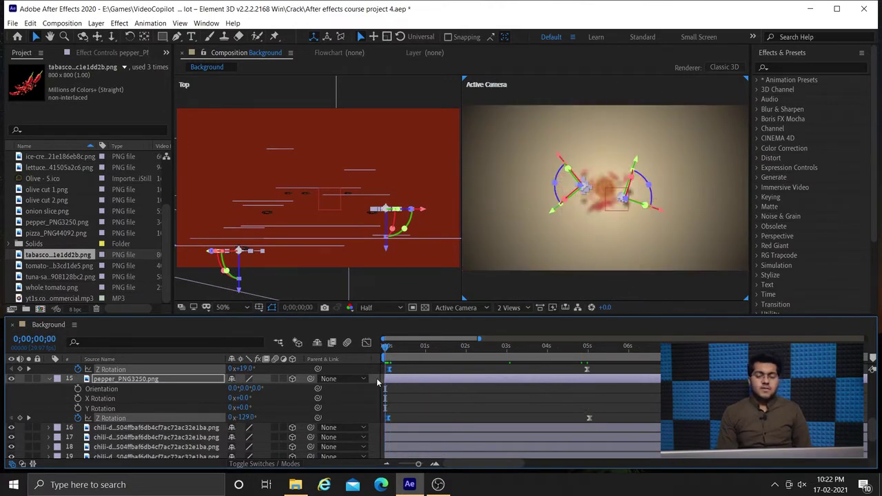
key(space)
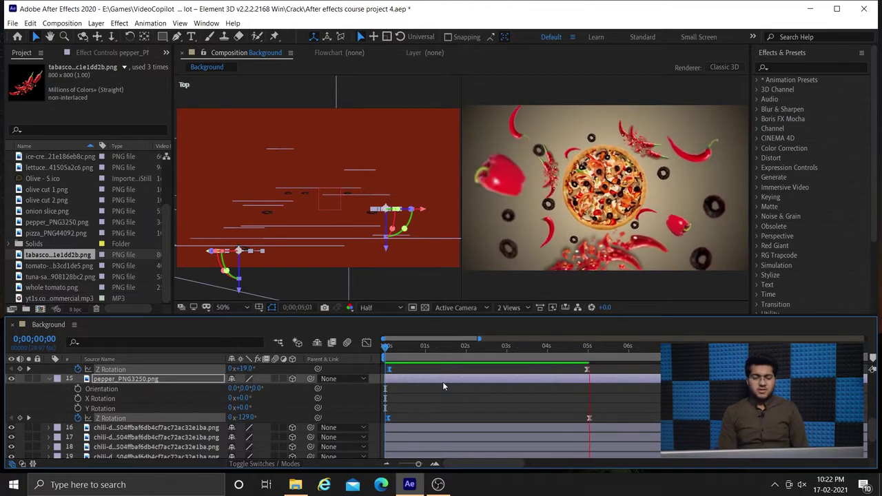
key(space)
key(space)
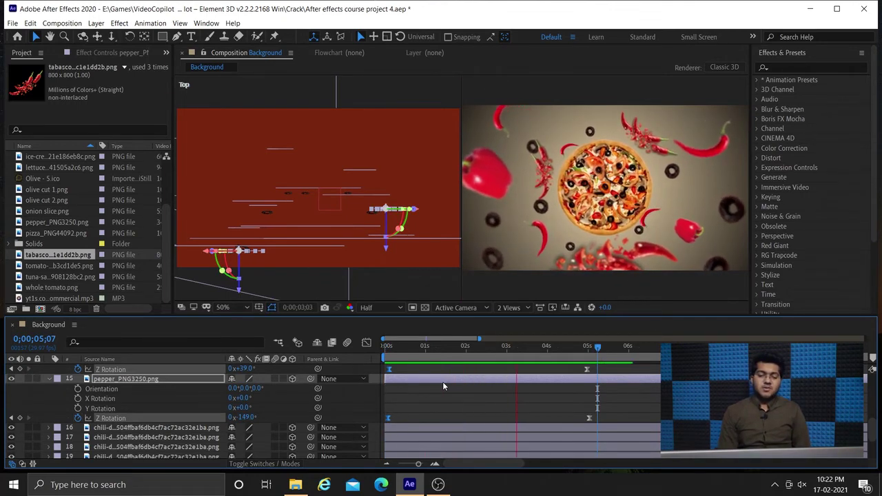
key(space)
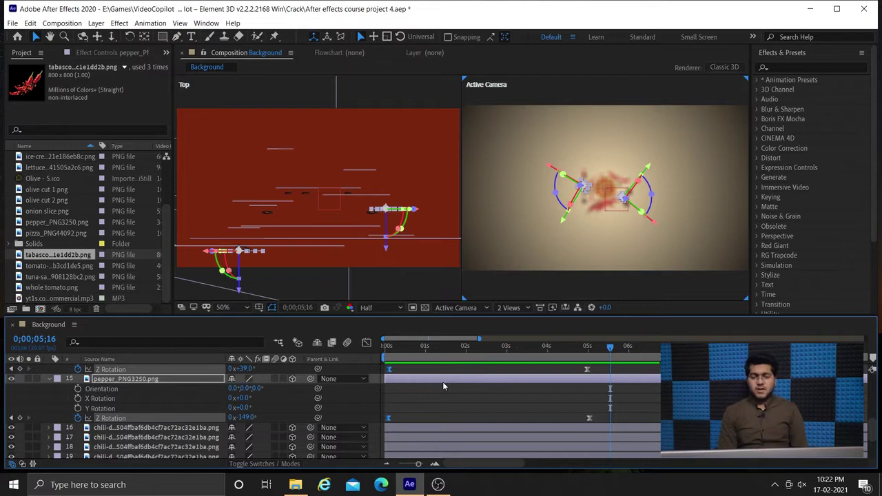
Go to 0;00;00;08 and collapse both pepper layers
click(396, 349)
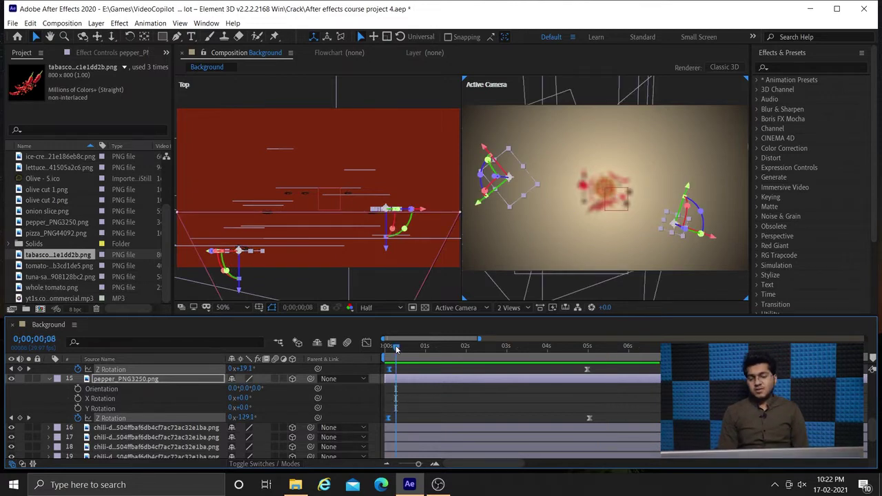
click(50, 380)
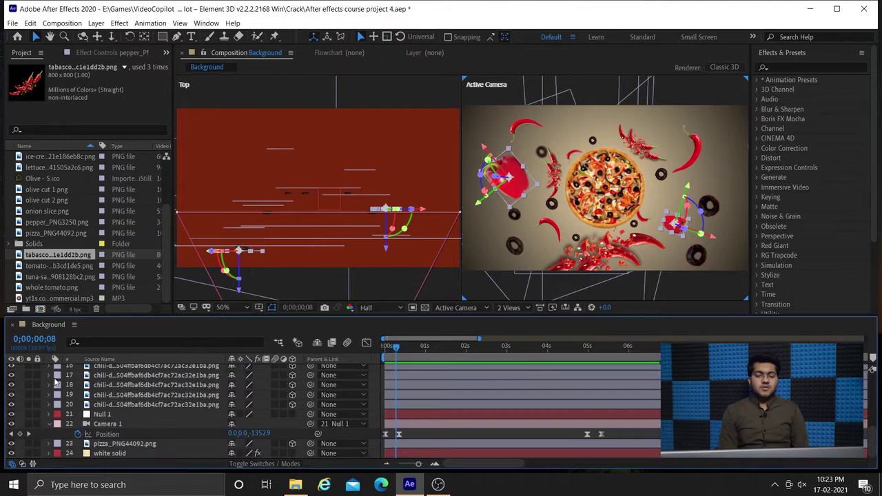
scroll(126, 403, up, 3)
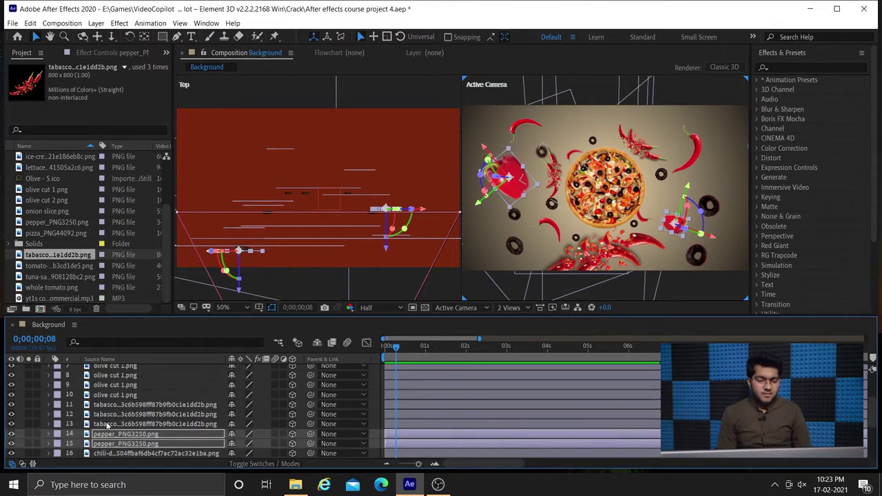
Add a Z Rotation keyframe at 0;00;00;00 to tabasco layers 11, 12 and 13 together
click(107, 425)
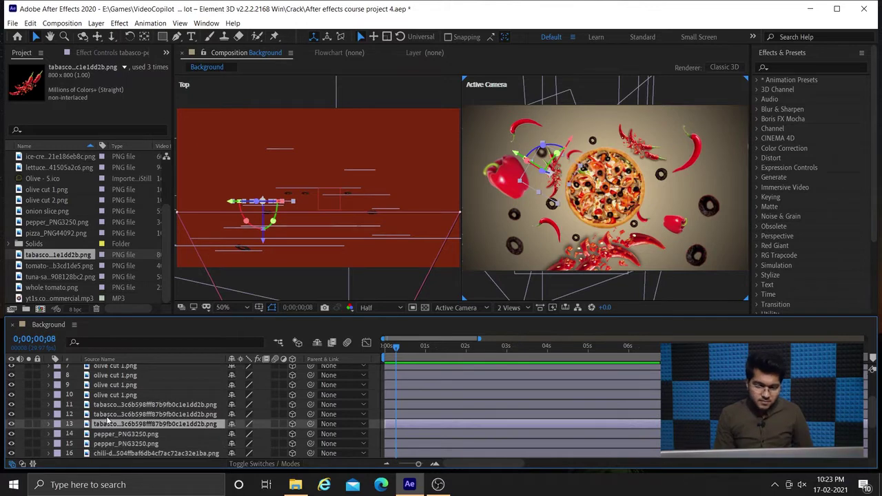
ctrl+click(110, 415)
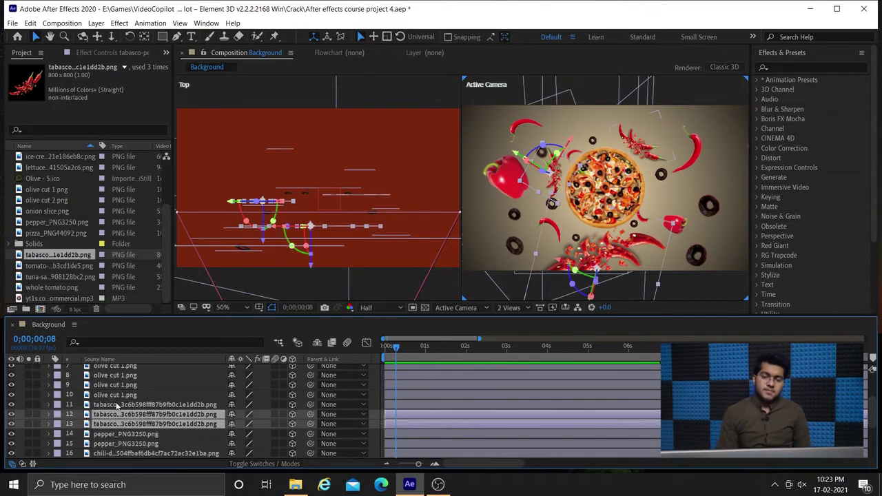
ctrl+click(115, 405)
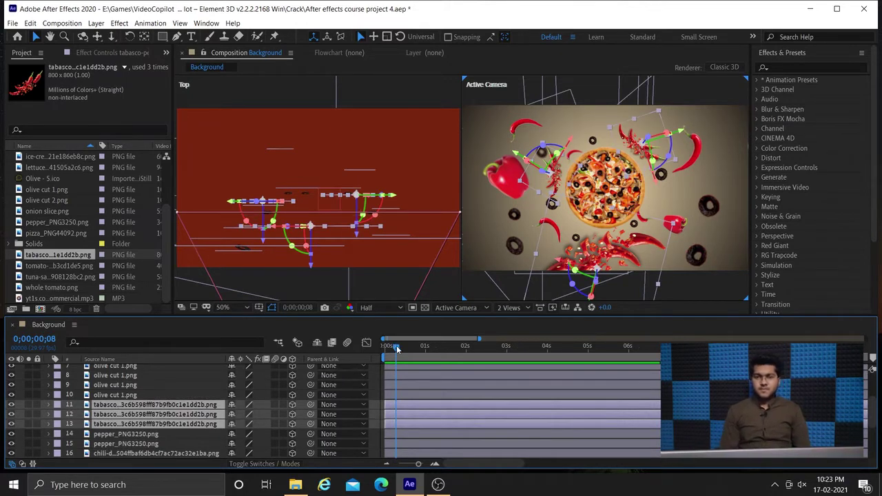
drag(397, 349, 384, 353)
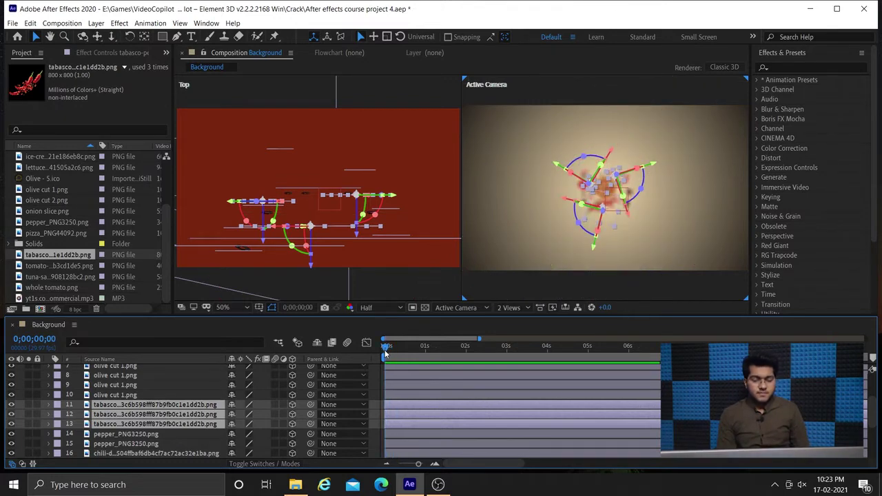
key(r)
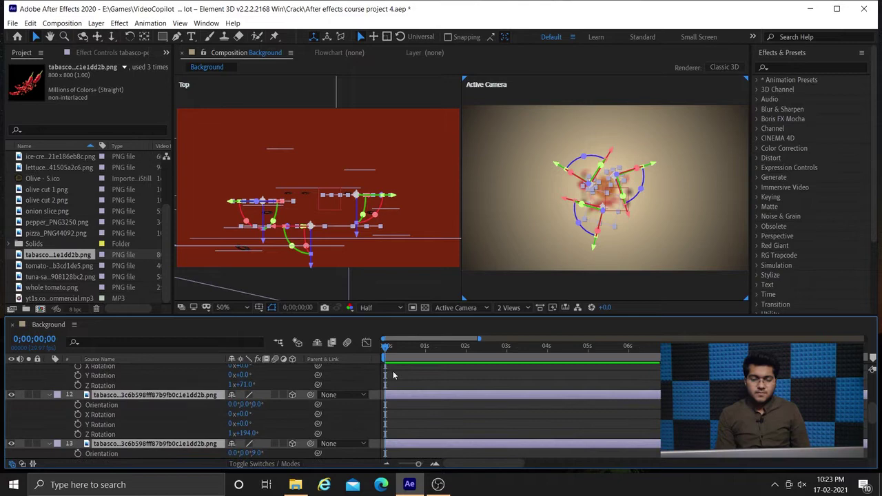
click(78, 434)
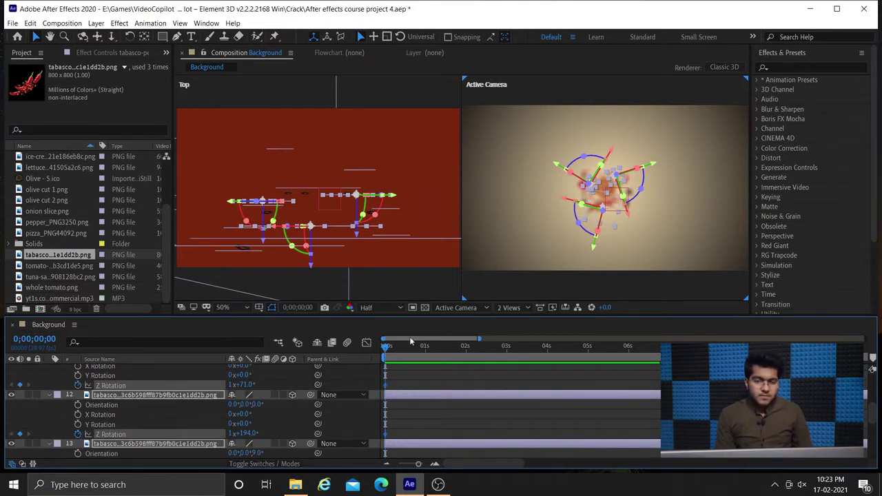
At 0;00;05;00, change the Z Rotation of tabasco layers 11, 12 and 13 together to 1x+50°, 1x+173° and 1x+271°
click(588, 352)
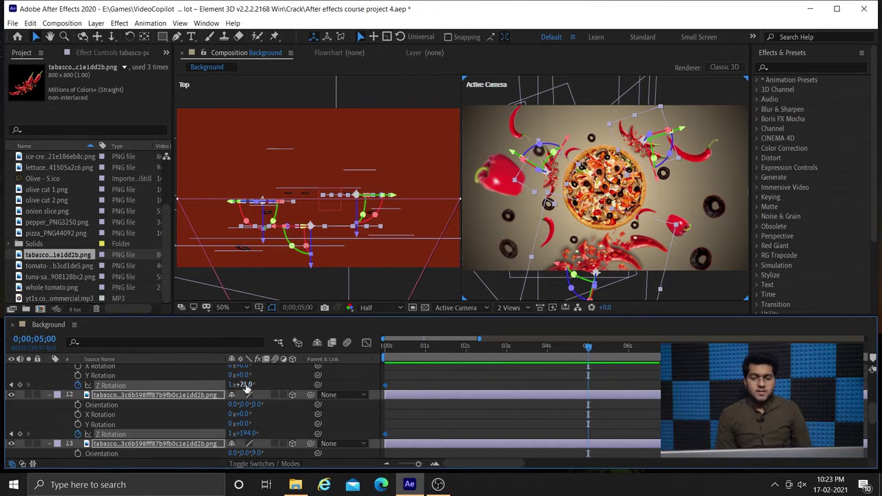
mouse_move(247, 389)
mouse_down()
mouse_move(262, 387)
mouse_move(245, 395)
mouse_up()
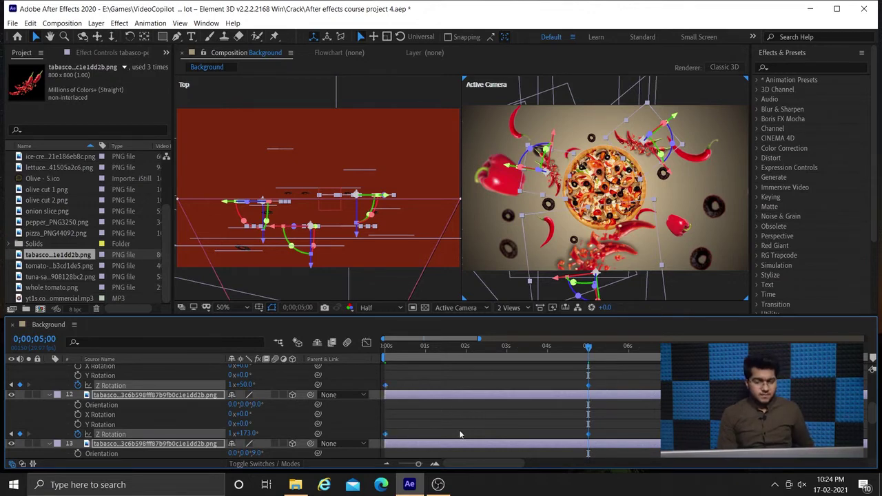
Apply Easy Ease to the Z Rotation keyframes of all three tabasco layers
scroll(481, 427, down, 3)
click(386, 396)
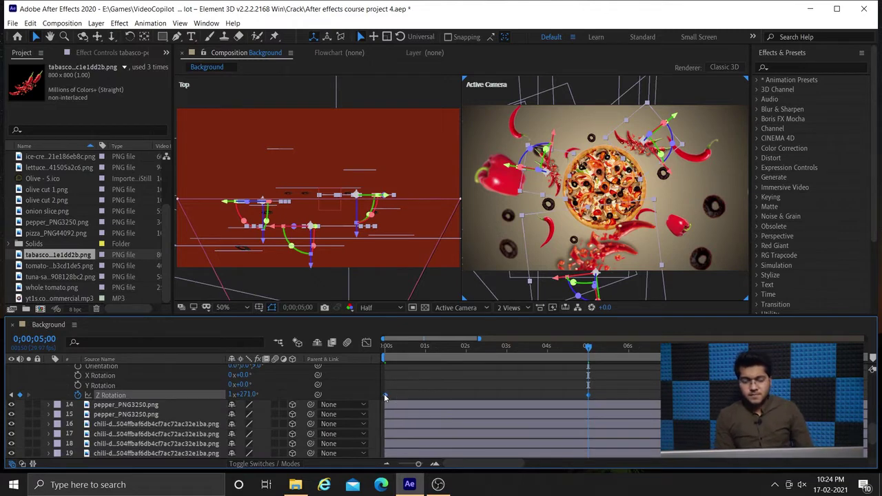
right_click(592, 395)
mouse_move(594, 395)
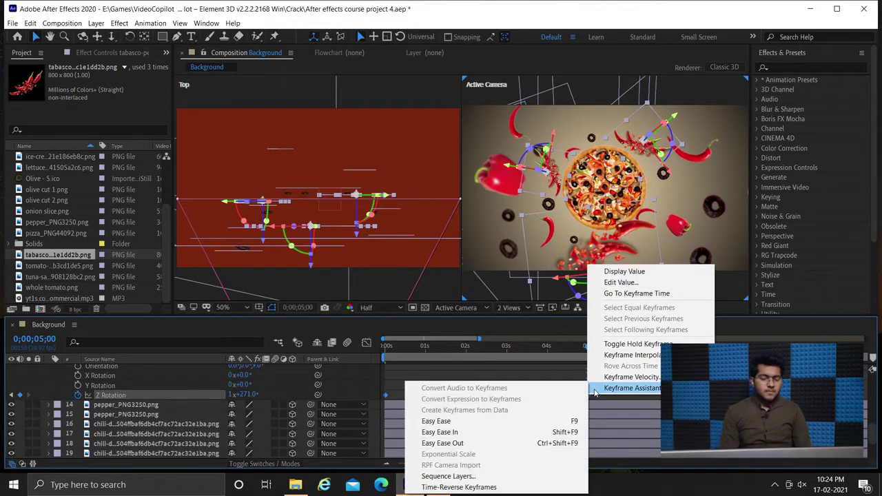
click(473, 421)
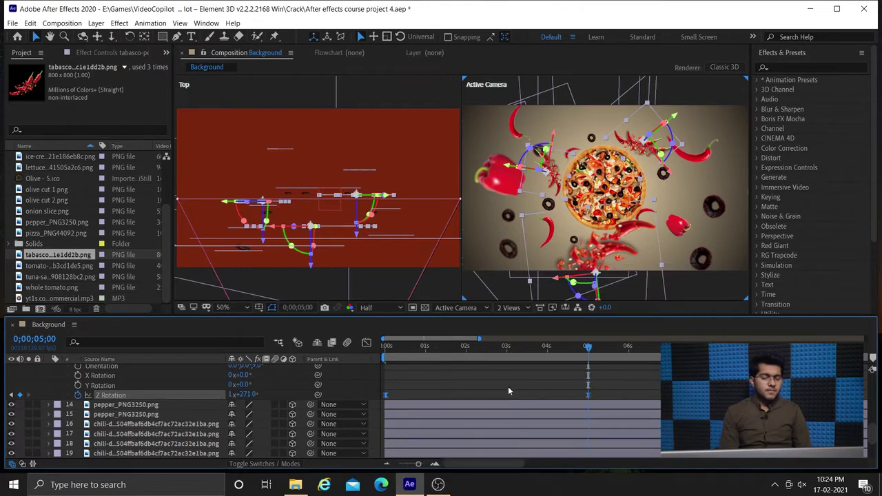
Collapse the three tabasco layers and the Camera 1 layer in the timeline
scroll(499, 385, up, 2)
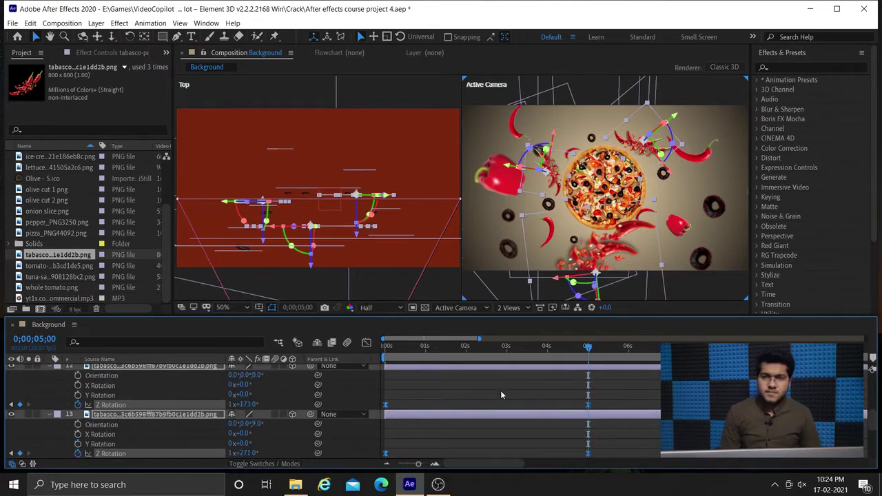
click(51, 414)
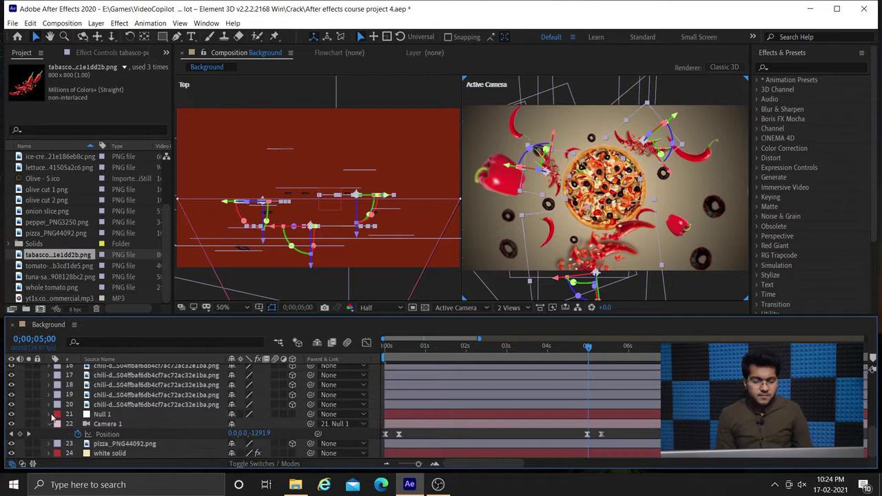
click(50, 424)
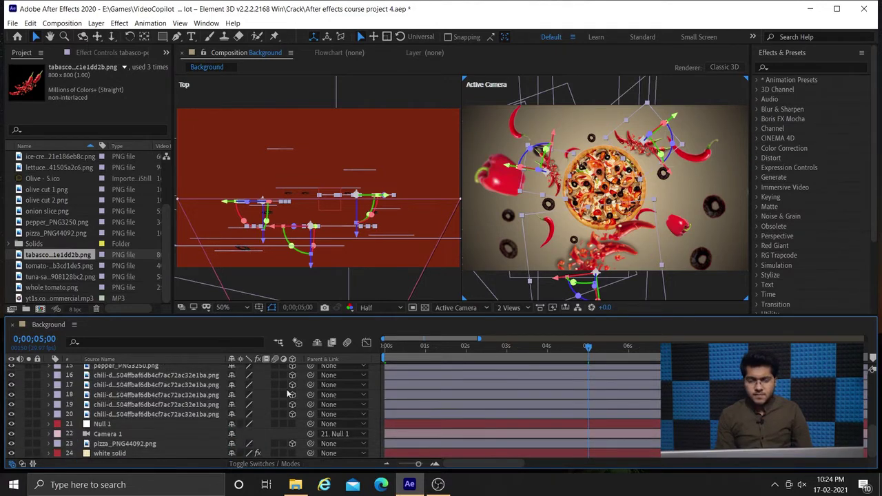
Add a Z Rotation keyframe at 0;00;00;01 to olive layers 1 through 10 together
scroll(153, 398, up, 4)
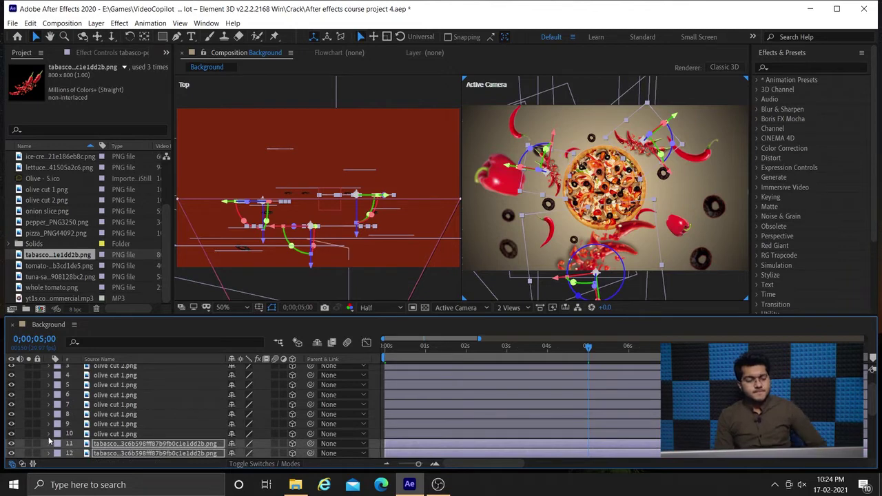
click(124, 434)
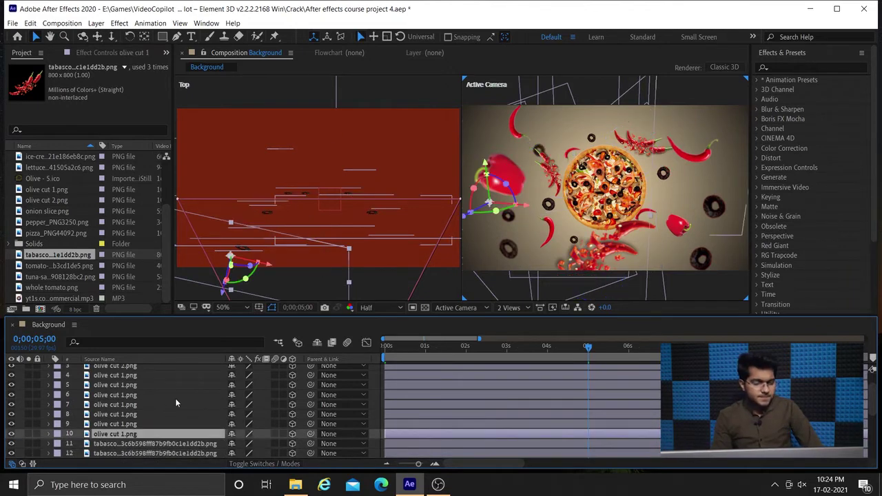
scroll(175, 403, up, 1)
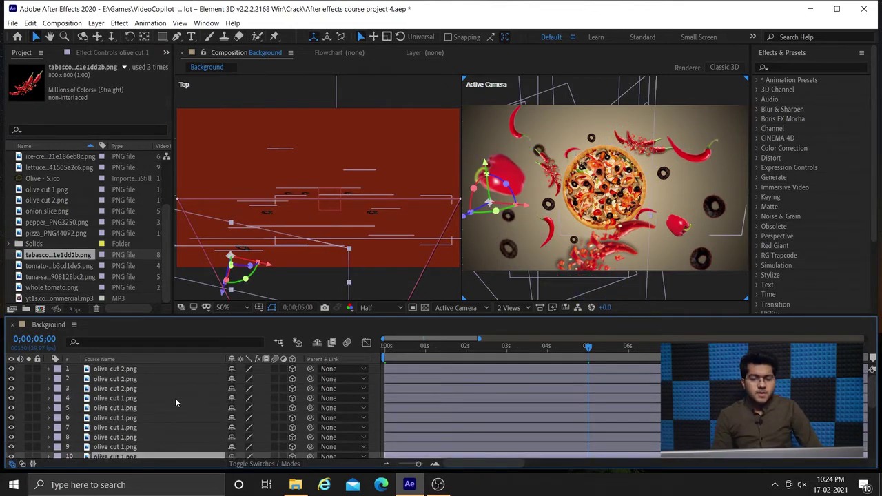
shift+click(134, 371)
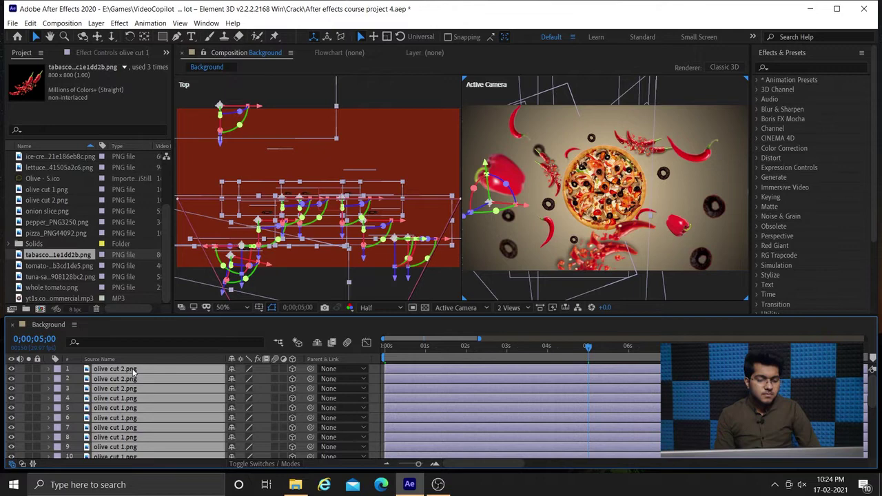
key(r)
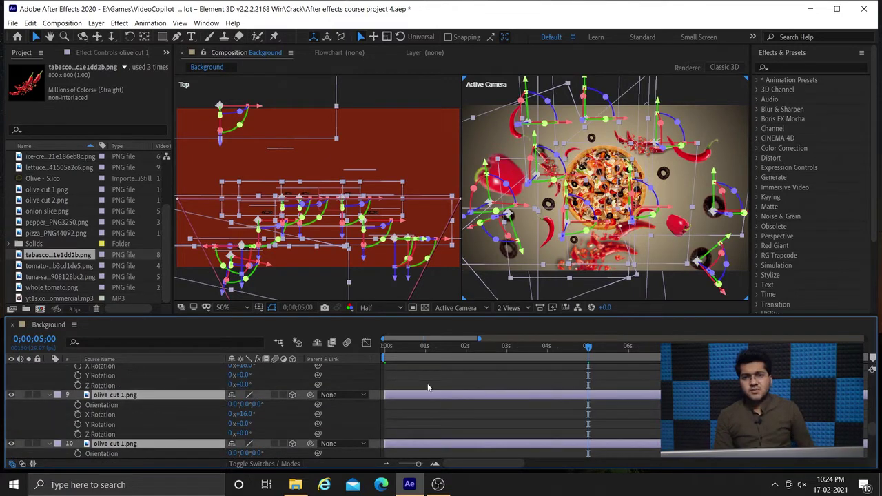
click(388, 350)
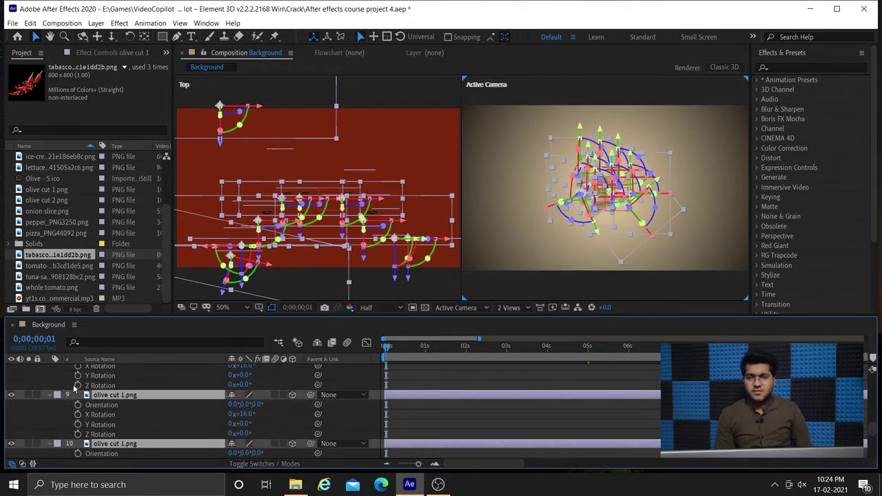
click(77, 386)
key(ctrl+v)
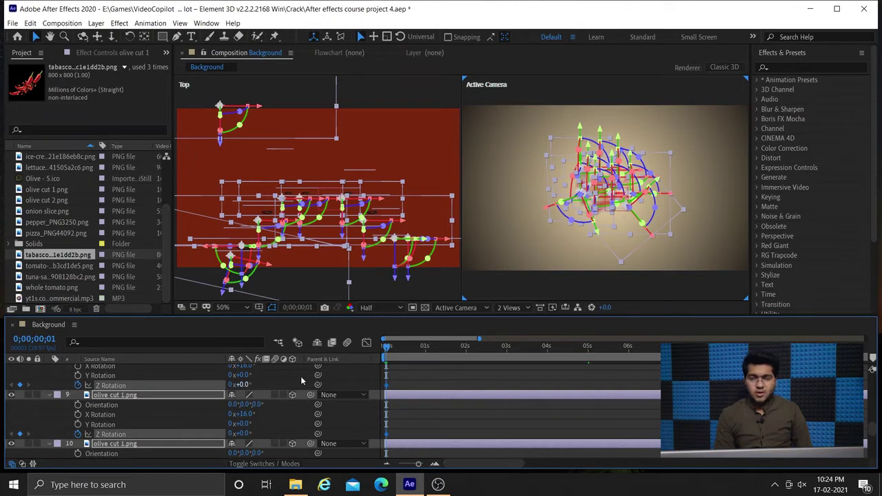
At 0;00;04;29, increase the Z Rotation of all ten olive layers by 29° and apply Easy Ease to their Z Rotation keyframes
click(588, 348)
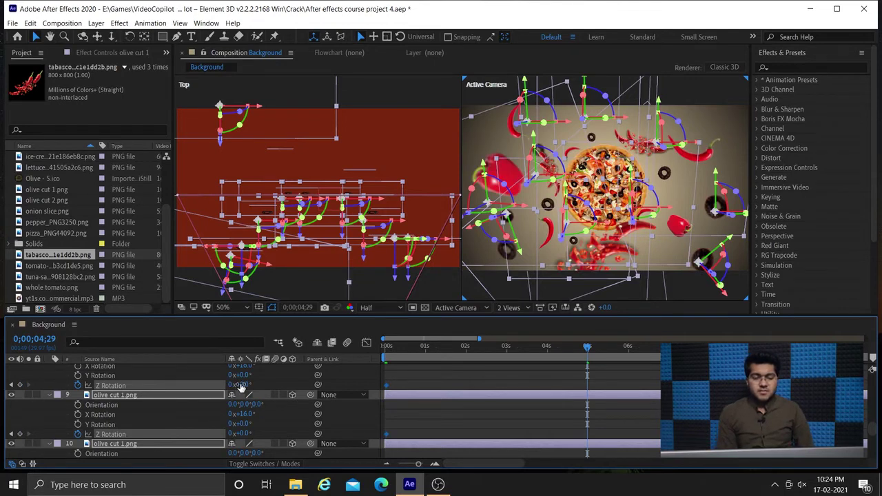
drag(246, 385, 259, 386)
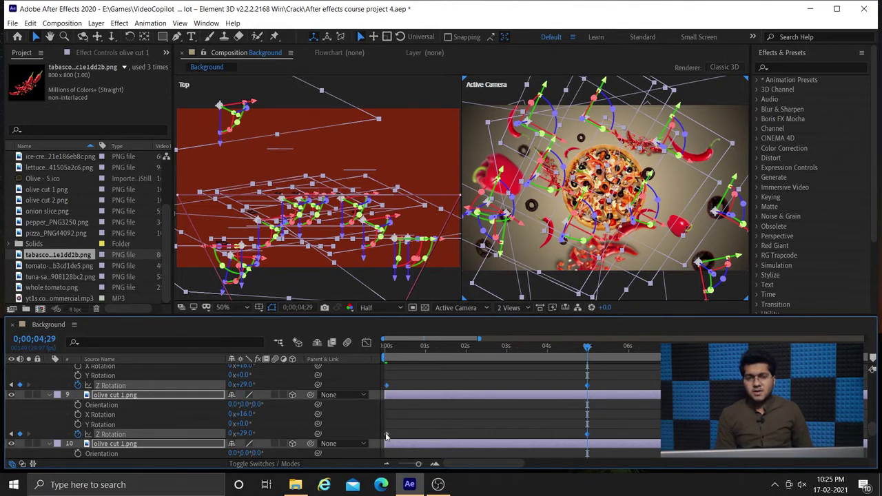
scroll(469, 414, down, 2)
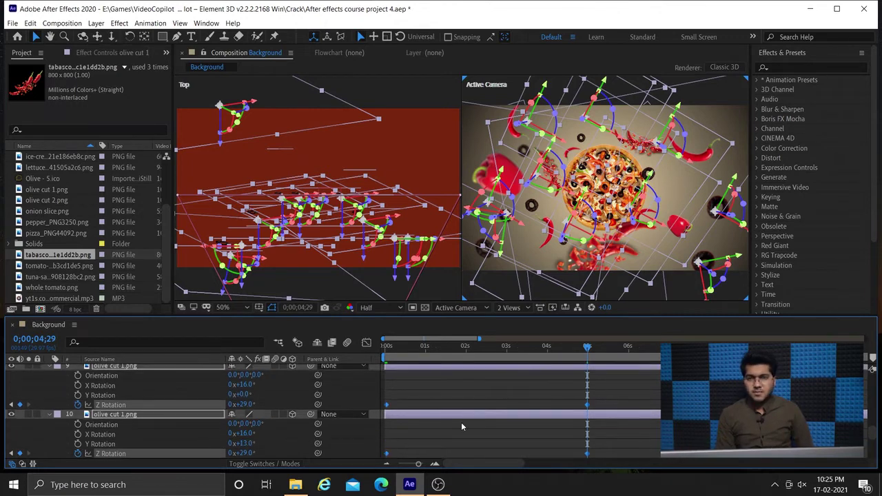
scroll(463, 414, down, 3)
scroll(463, 415, up, 2)
scroll(463, 413, up, 4)
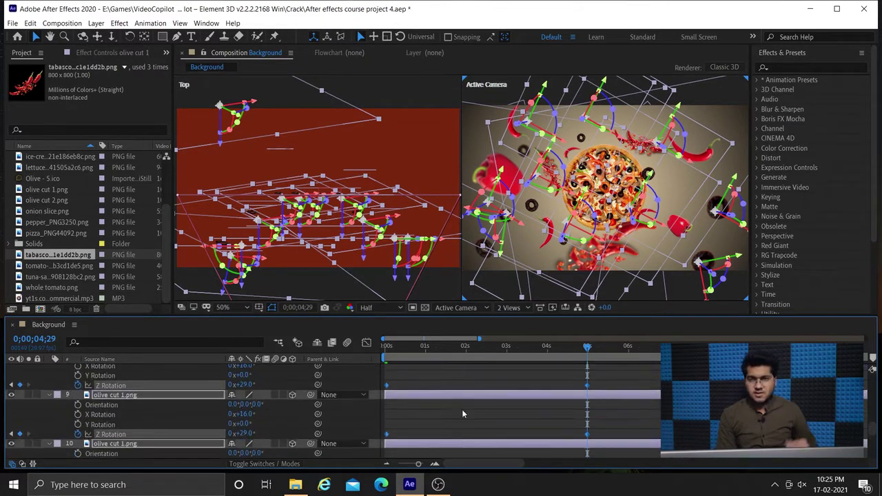
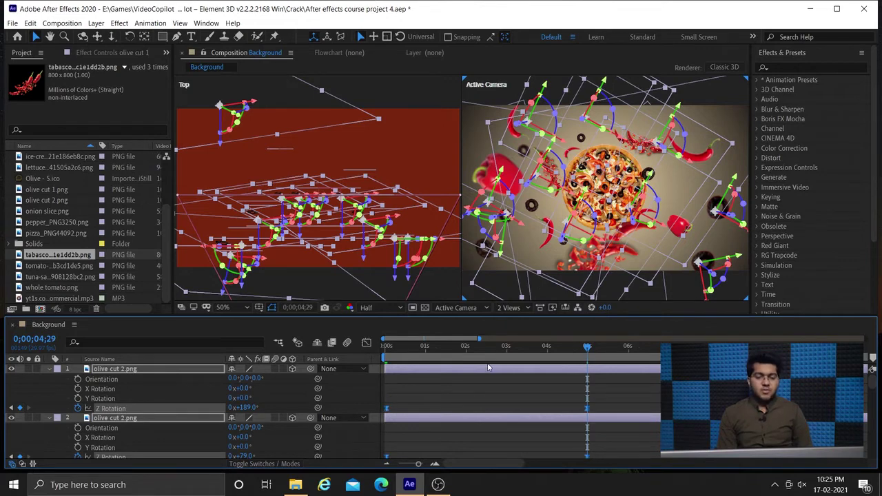
key(shift)
key(shift)
key(shift)
key(shift)
key(shift)
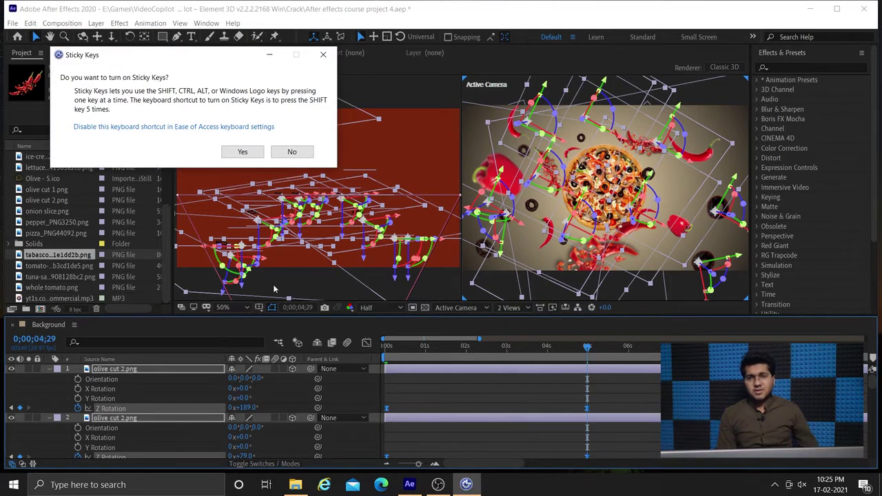
click(292, 151)
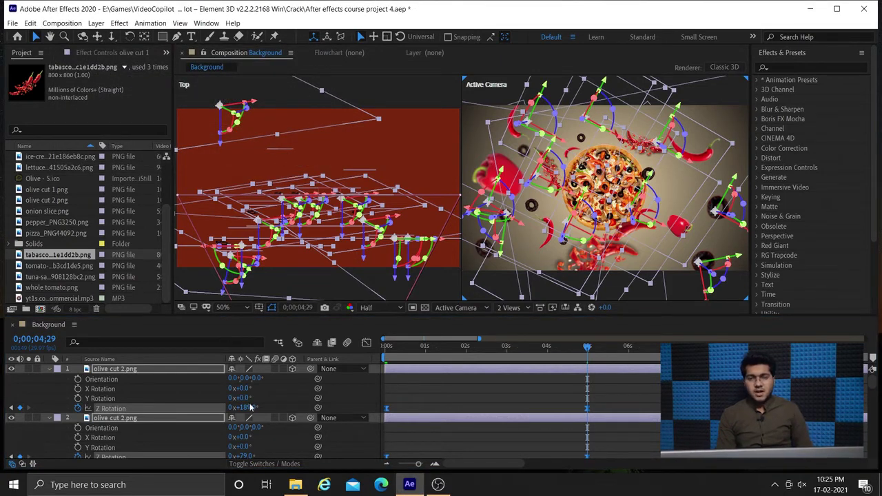
Collapse all ten olive layers and select the first chili layer, number 16
click(55, 369)
click(50, 369)
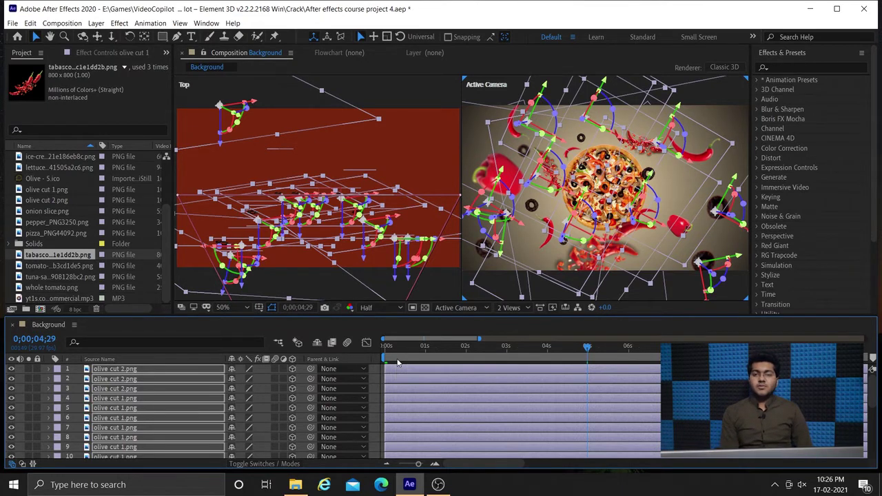
scroll(152, 442, down, 4)
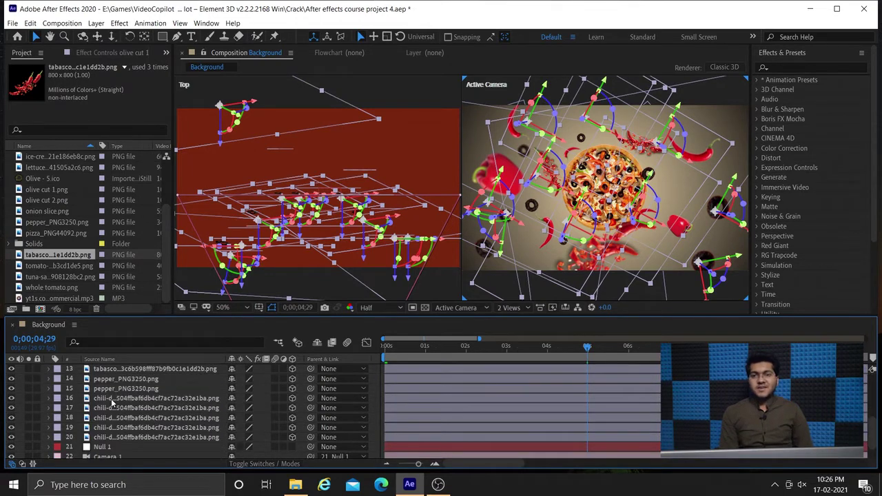
click(112, 399)
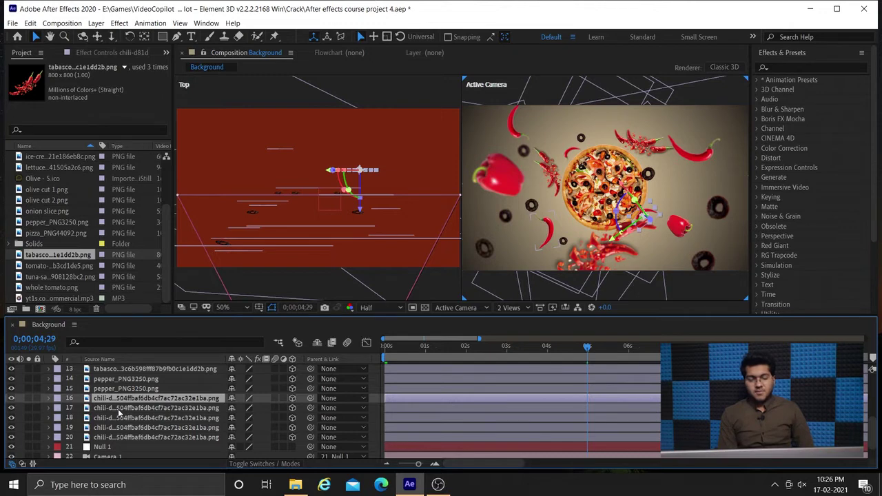
Play the Background composition from 0;00;00;00 several times to review the rotation of all ingredients
click(388, 348)
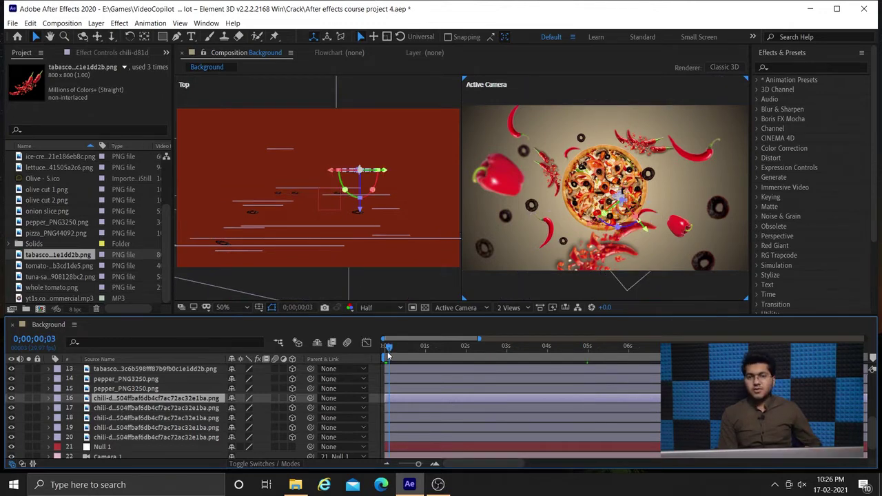
drag(386, 356, 383, 357)
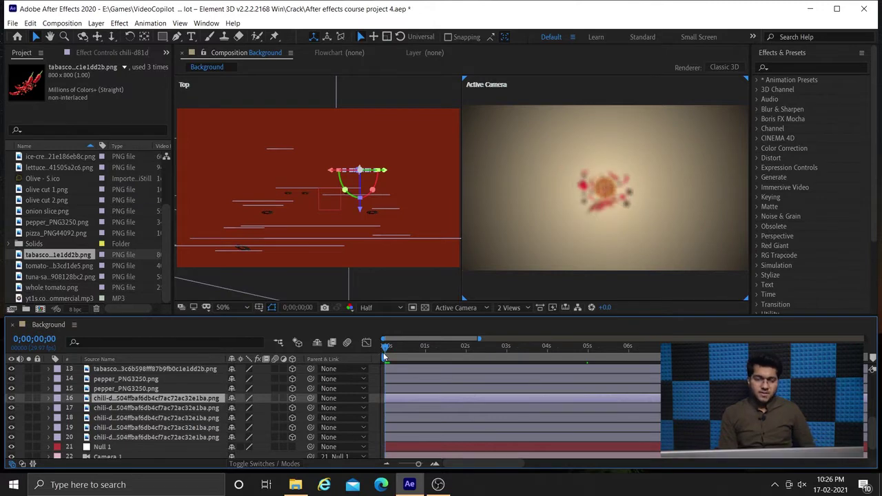
key(space)
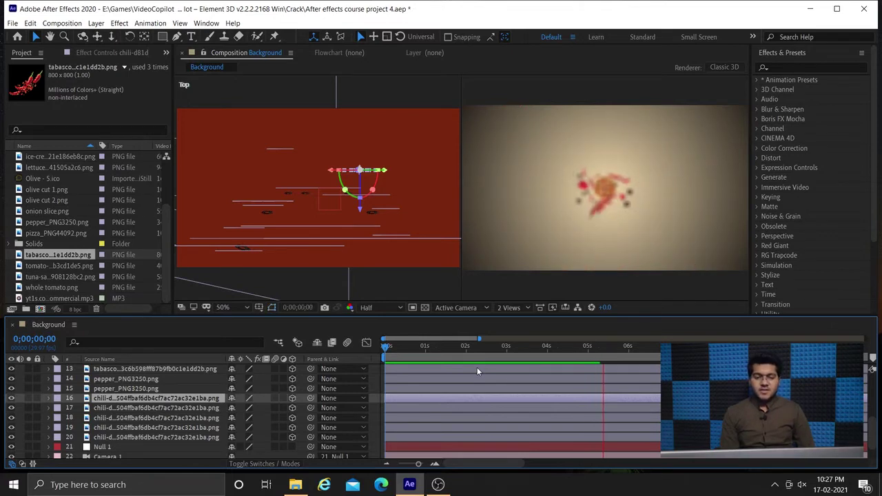
key(space)
key(space)
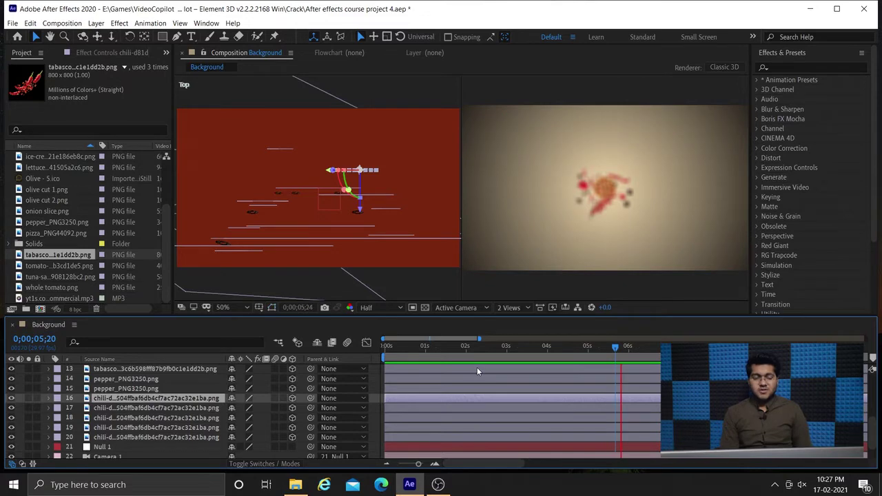
key(space)
key(space)
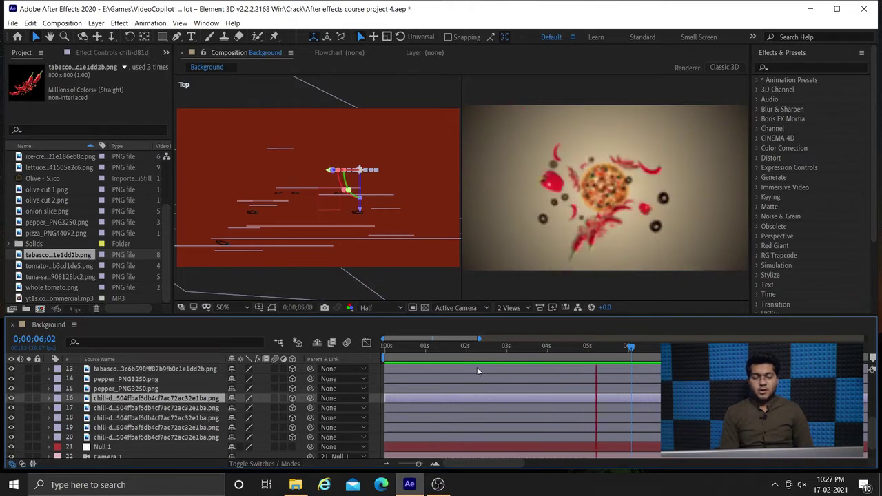
key(space)
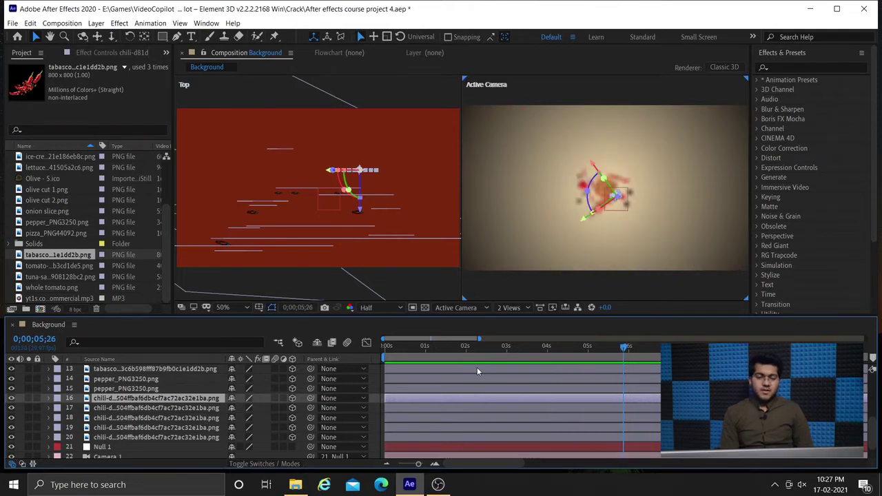
key(space)
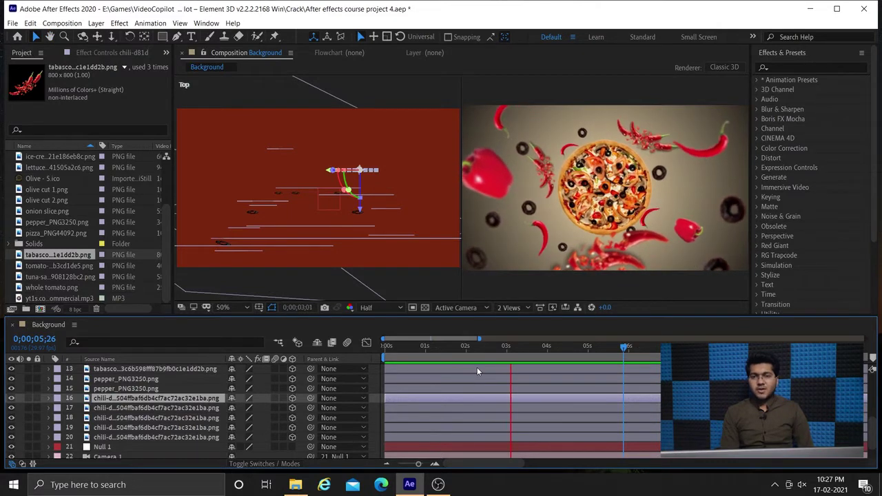
key(space)
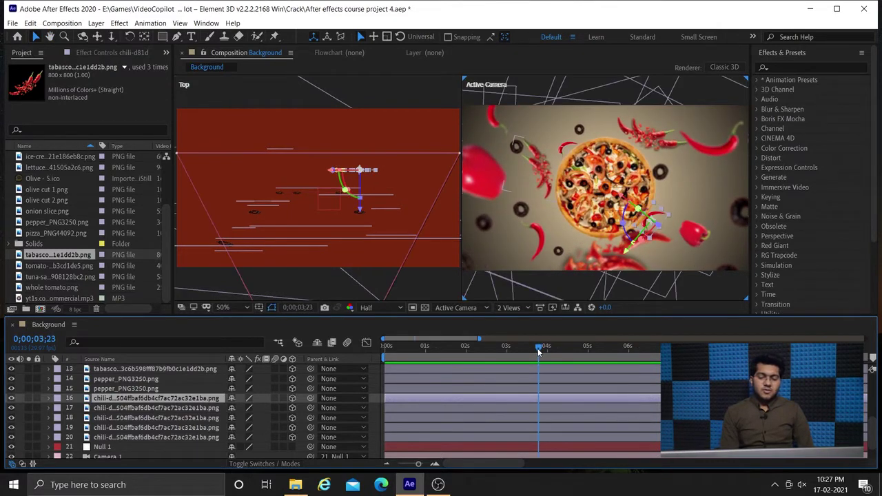
Return to 0;00;00;00 and select the olive cut 1 layer number 4
drag(539, 352, 381, 386)
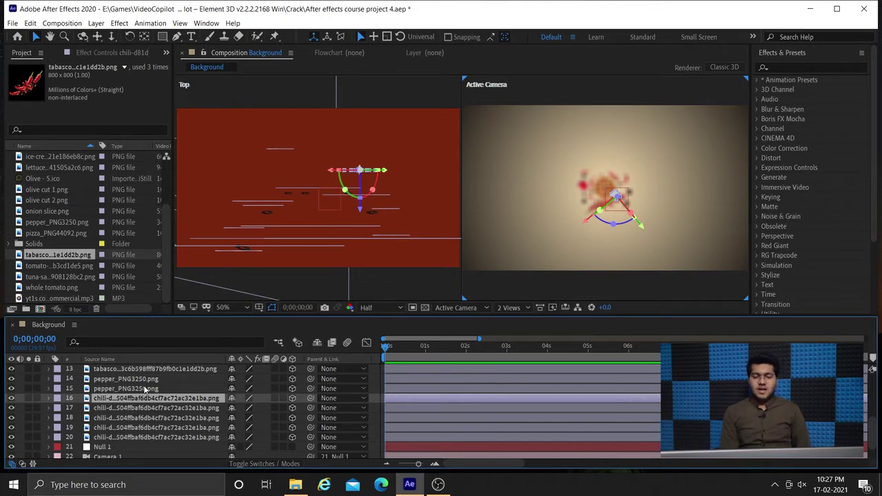
scroll(144, 386, up, 5)
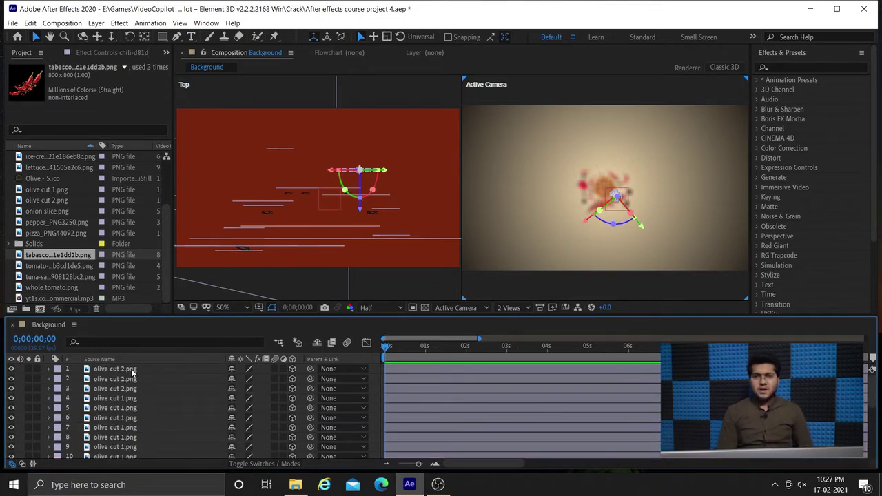
click(115, 370)
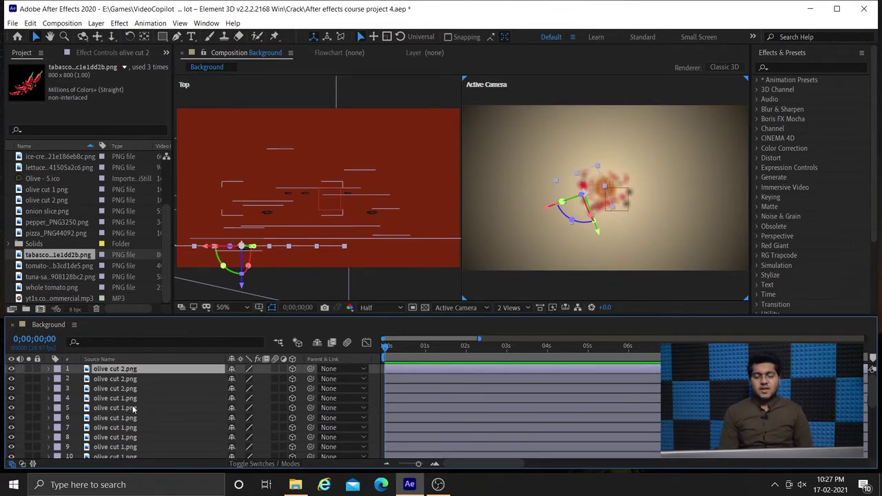
click(133, 399)
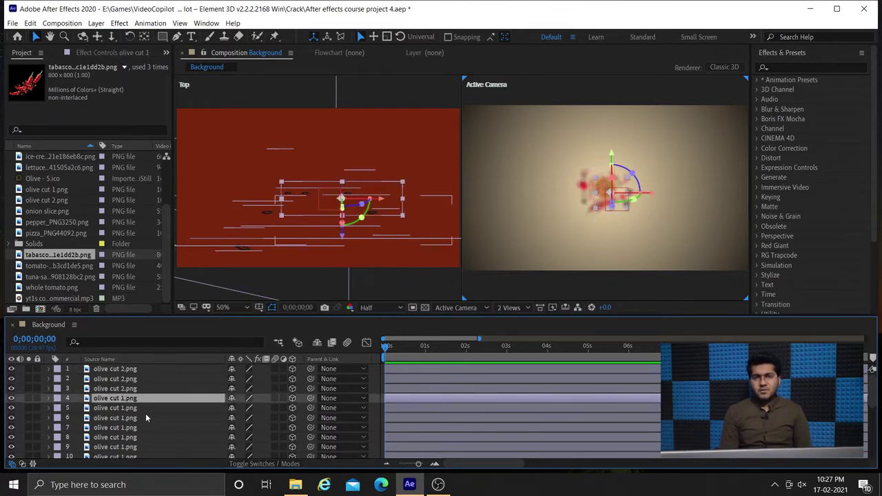
Select the olive cut 1 layers 5 to 10 one at a time to identify each olive in the camera view
click(139, 411)
click(139, 418)
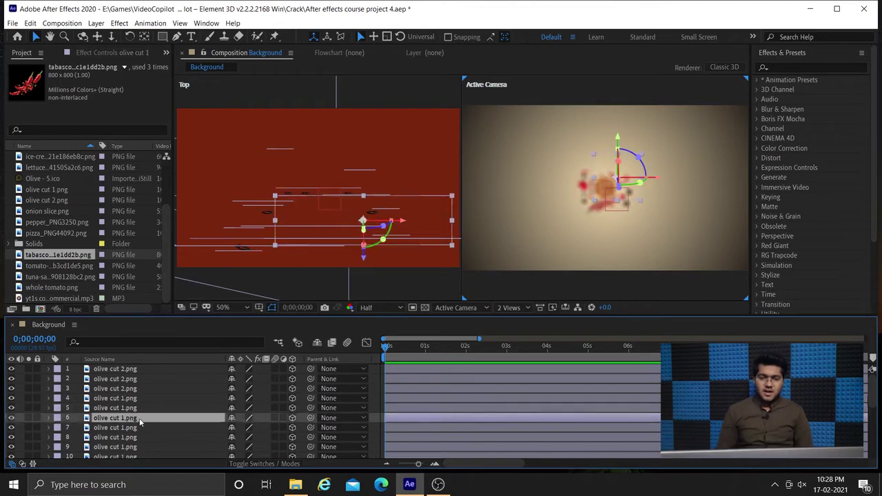
click(140, 427)
click(141, 437)
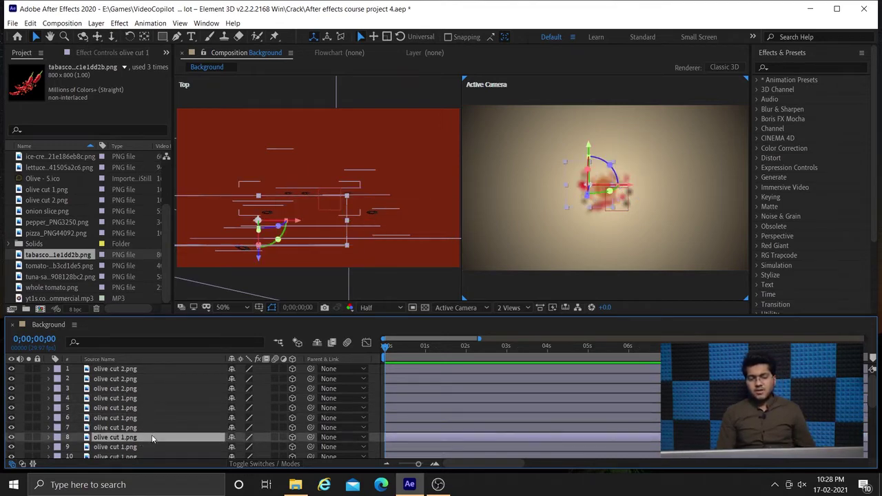
scroll(153, 438, down, 1)
scroll(148, 421, down, 1)
click(138, 387)
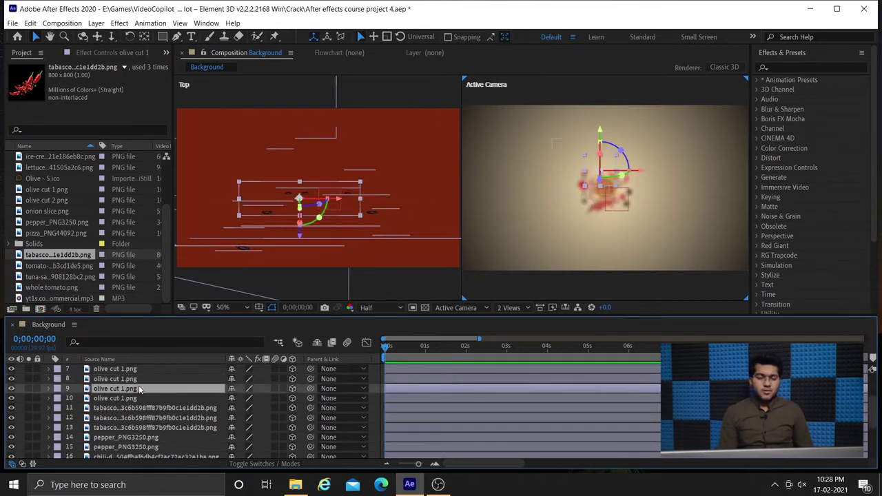
click(138, 398)
scroll(168, 391, up, 2)
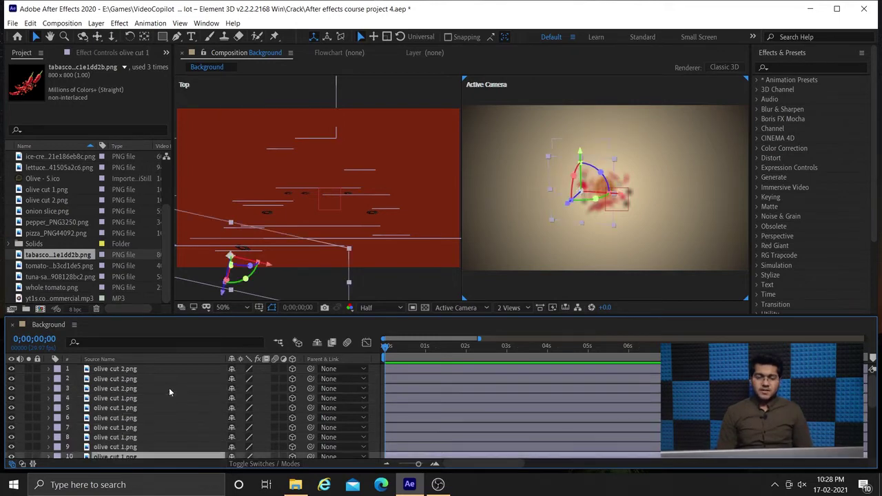
Select olive cut 1 layers 4 to 7 and reveal their rotation properties at 0;00;04;29
click(137, 398)
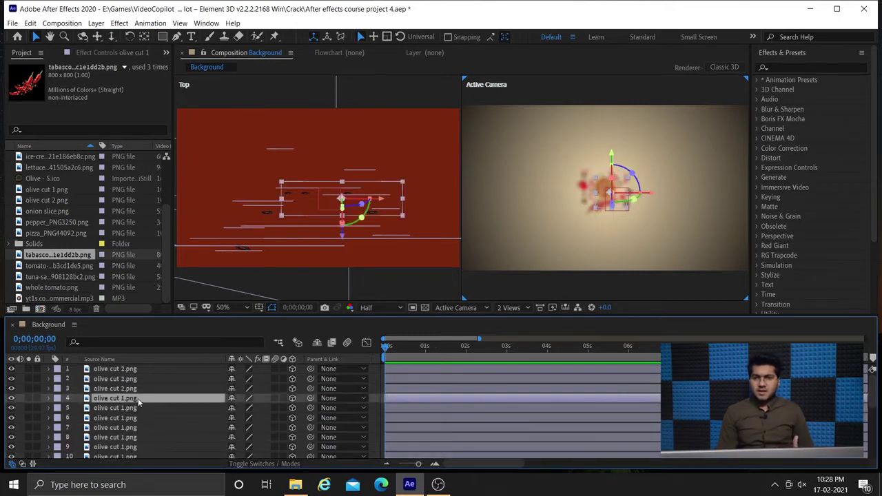
shift+click(140, 436)
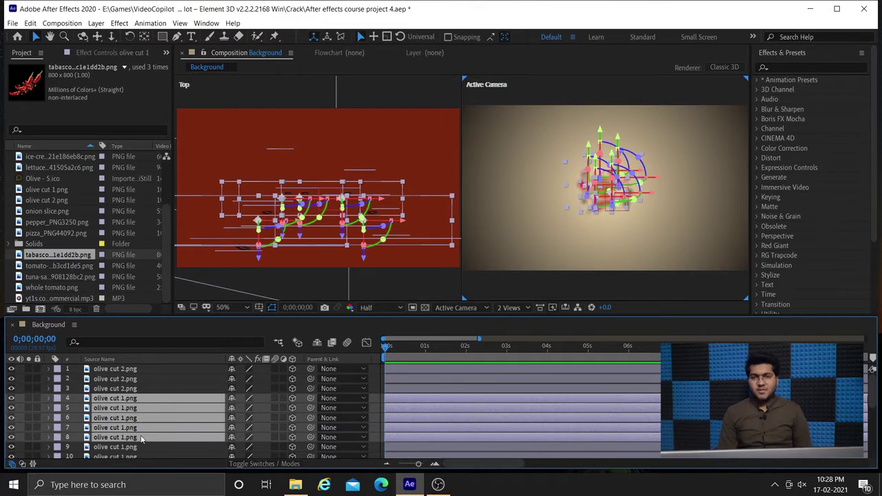
shift+click(141, 431)
key(r)
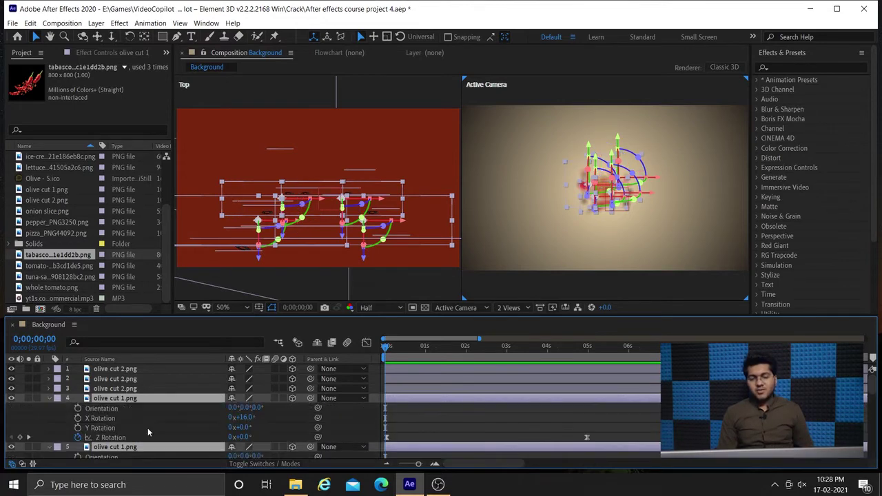
click(587, 350)
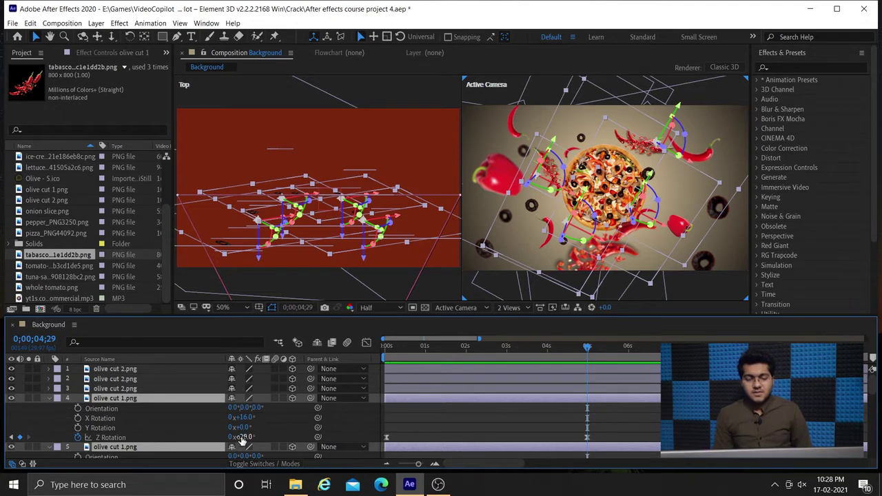
drag(242, 439, 245, 439)
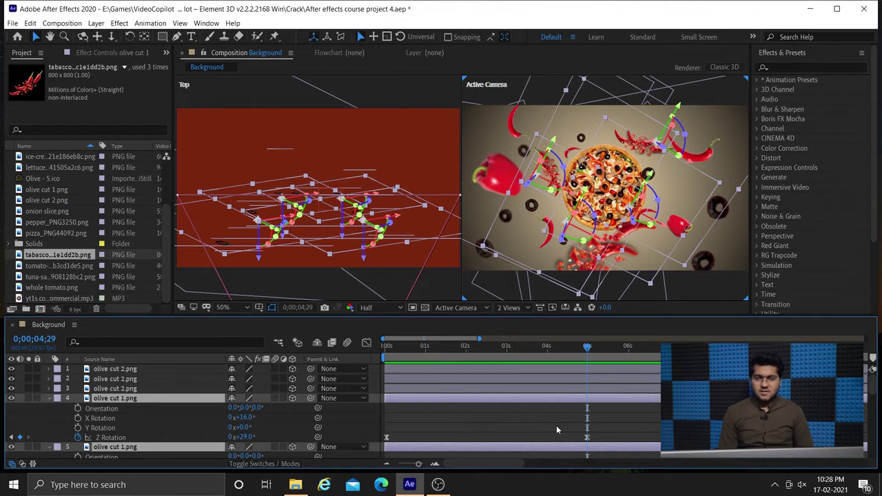
Delete the Z Rotation keyframes at 0;00;04;29 on olive cut 1 layers 4 to 7
click(587, 439)
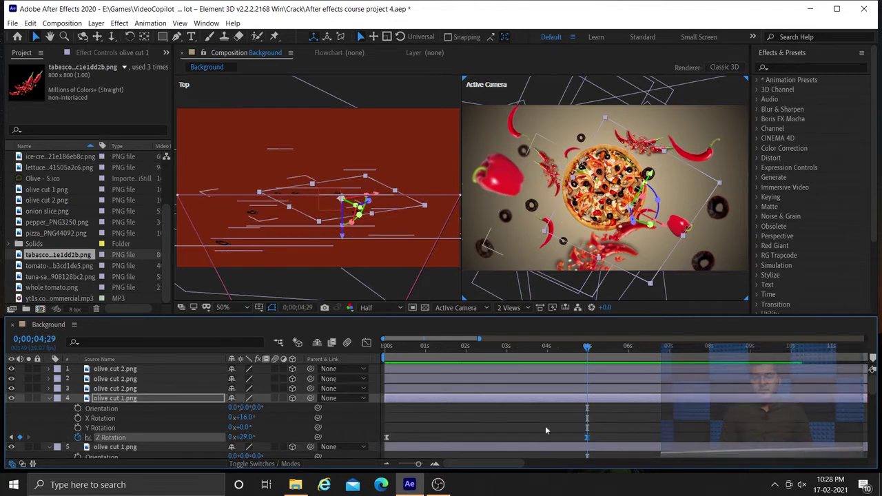
scroll(555, 422, down, 3)
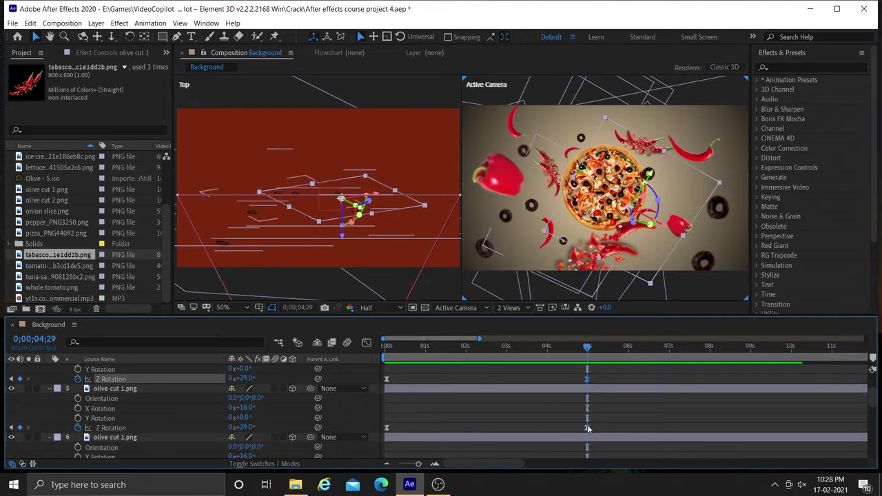
mouse_move(588, 429)
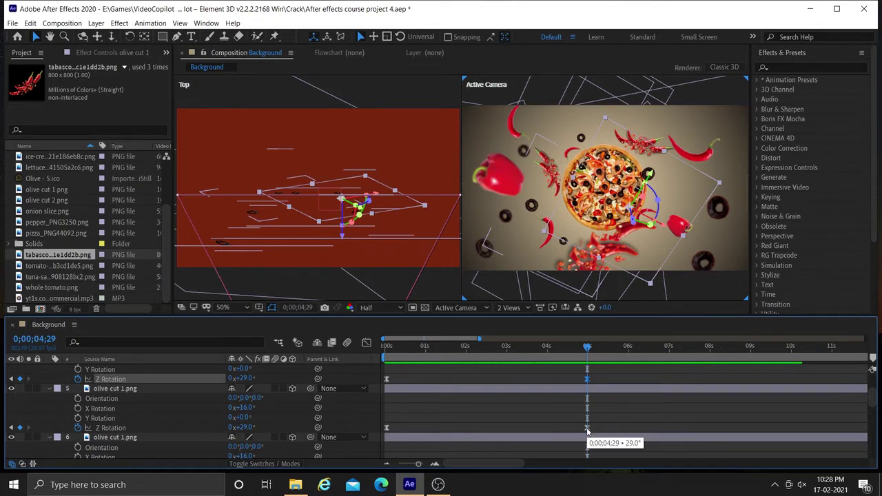
click(587, 428)
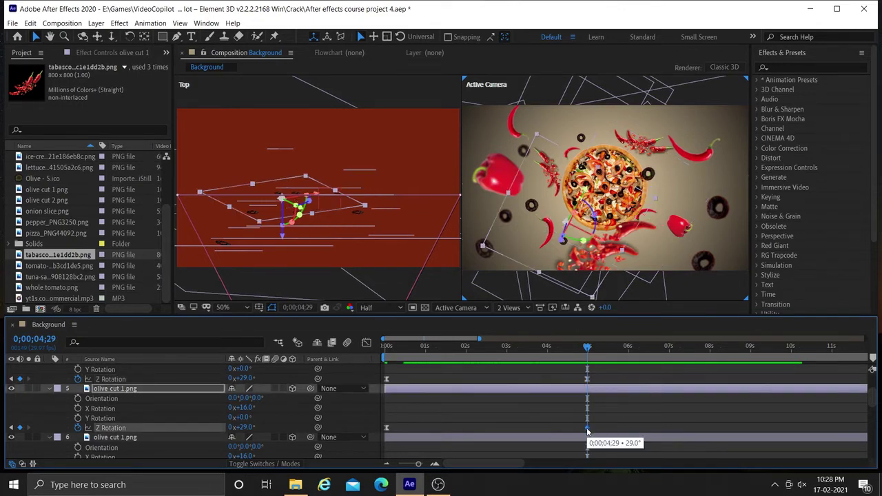
click(587, 379)
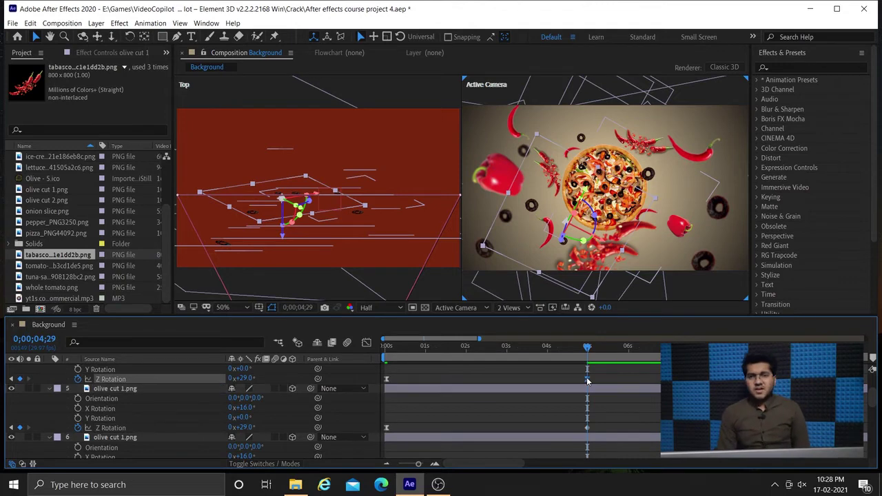
shift+click(587, 428)
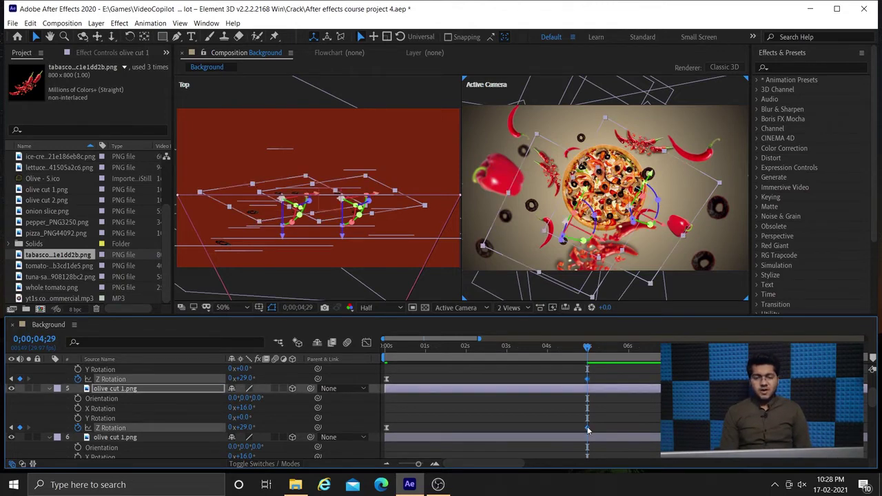
scroll(597, 424, down, 2)
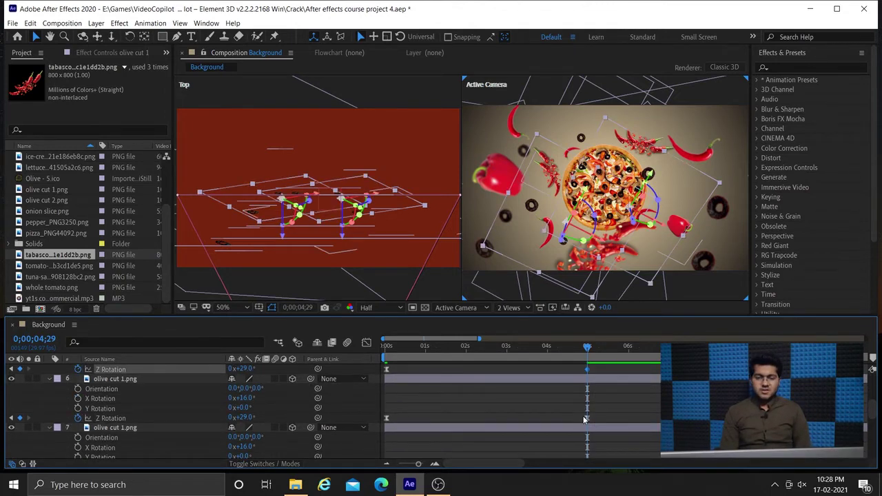
shift+click(588, 419)
scroll(606, 424, down, 2)
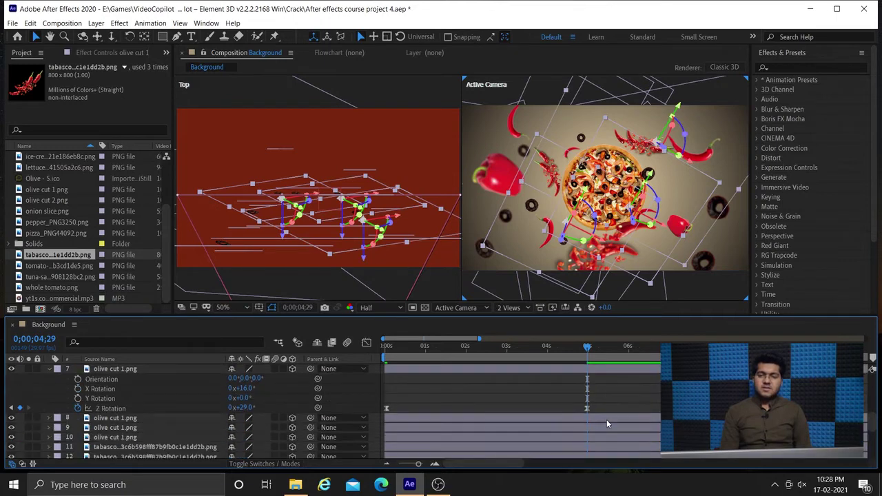
shift+click(587, 409)
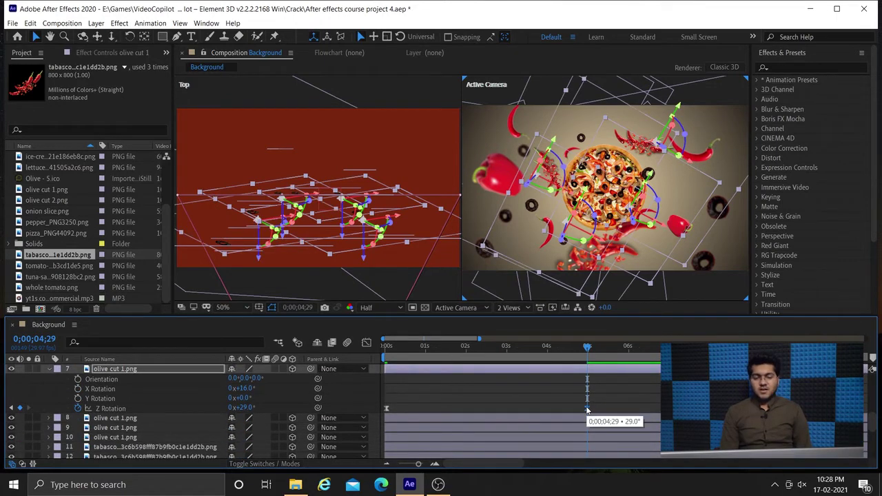
Set the Z Rotation of olive cut 1 layers 4 to 7 to -14° at 0;00;04;29 and apply Easy Ease
scroll(608, 394, up, 2)
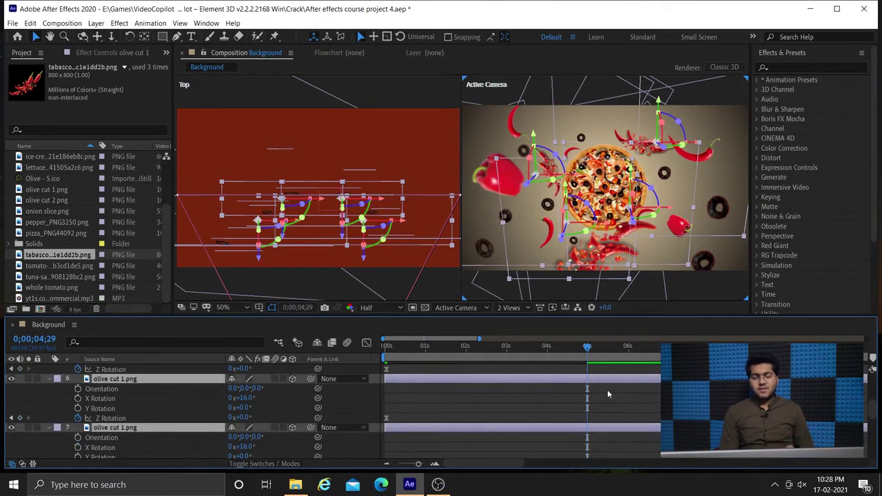
scroll(608, 395, up, 3)
scroll(608, 394, up, 1)
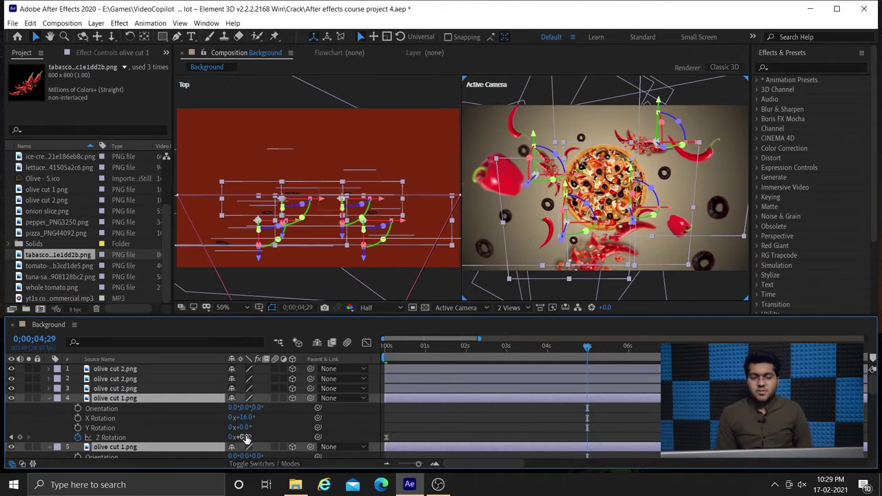
drag(242, 437, 230, 437)
drag(226, 436, 241, 437)
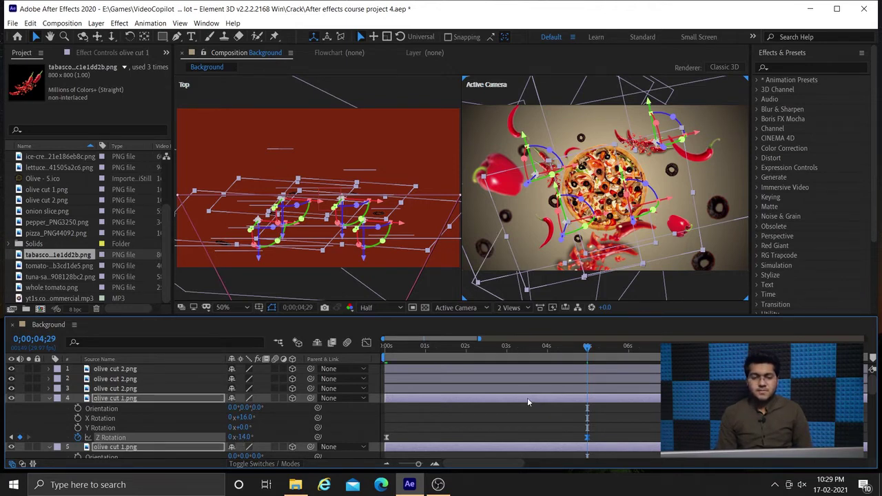
Step the current time back frame by frame to 0;00;00;00 to check the rotation of the four olives
click(542, 357)
key(Page_Up)
key(Page_Up)
key(Page_Up)
key(Page_Up)
key(Page_Up)
key(Page_Up)
key(Page_Up)
key(Page_Up)
key(Page_Up)
key(Page_Up)
key(Page_Up)
key(Page_Up)
key(Page_Up)
key(Page_Up)
key(Page_Up)
key(Page_Up)
key(Page_Up)
key(Page_Up)
key(Page_Up)
key(Page_Up)
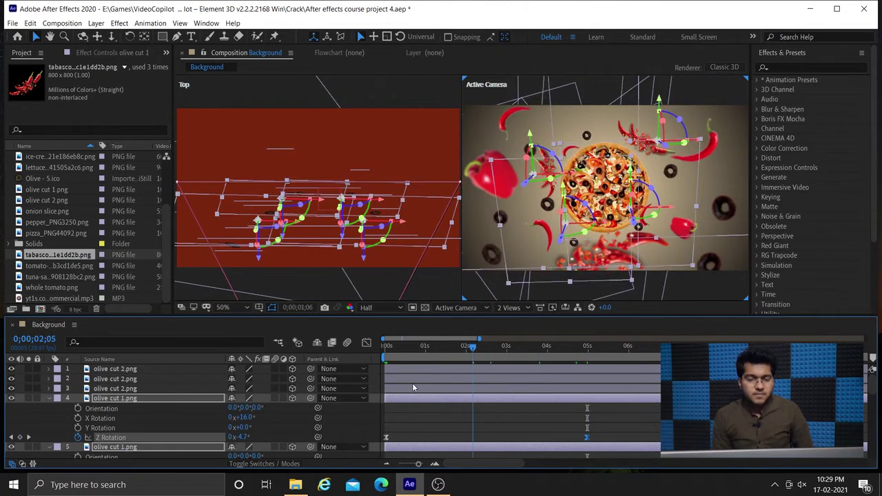
key(Page_Up)
key(Page_Up)
key(Page_Up)
key(Page_Up)
key(Page_Up)
key(Page_Up)
key(Page_Up)
key(Page_Up)
key(Page_Up)
key(Page_Up)
key(Page_Up)
key(Page_Up)
key(Page_Up)
key(Page_Up)
key(Page_Up)
key(Page_Up)
key(Page_Up)
key(Page_Up)
key(Page_Up)
key(Page_Up)
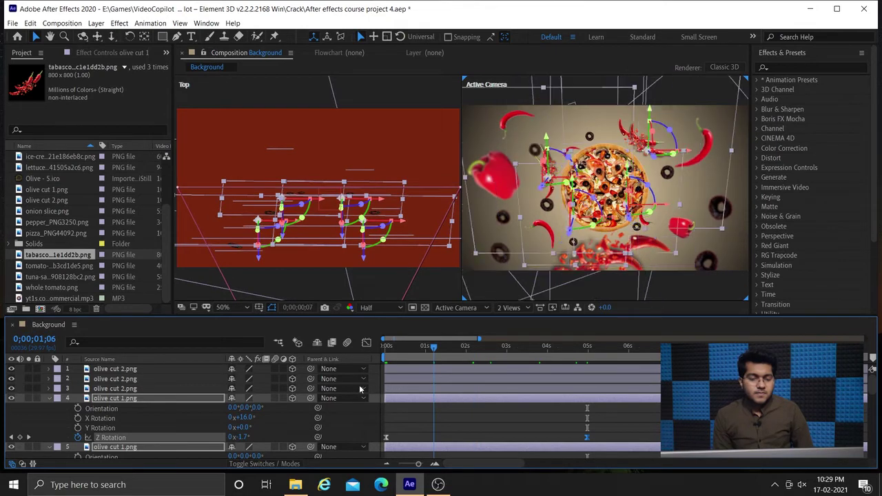
key(Page_Up)
key(Page_Up)
key(Page_Up)
key(Page_Up)
key(Page_Up)
key(Page_Up)
key(Page_Up)
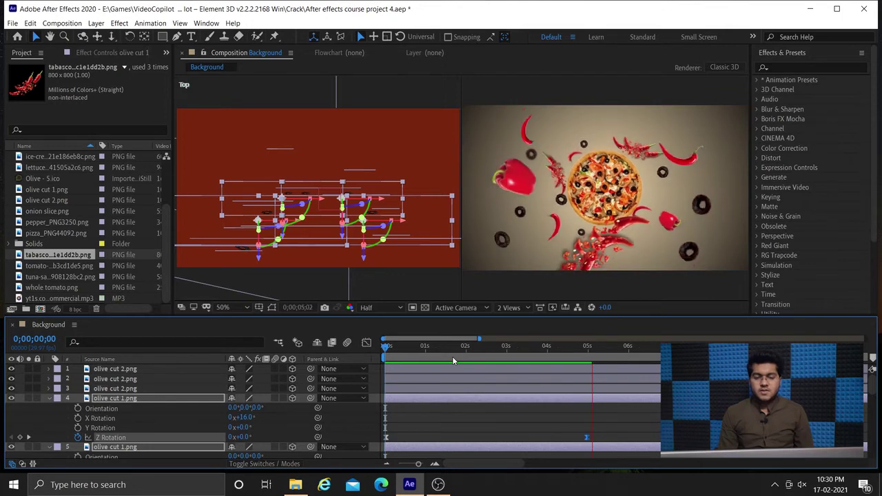
Play the Background composition several times to review the opposite rotation of the four olives
key(space)
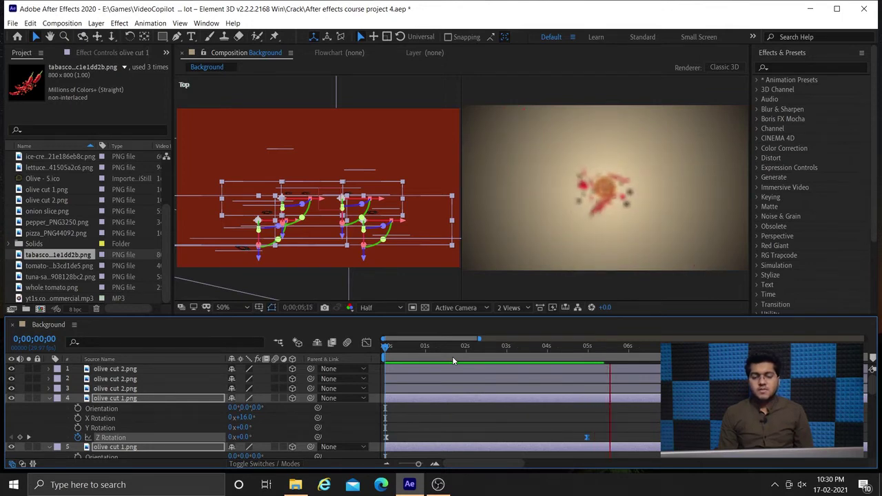
key(space)
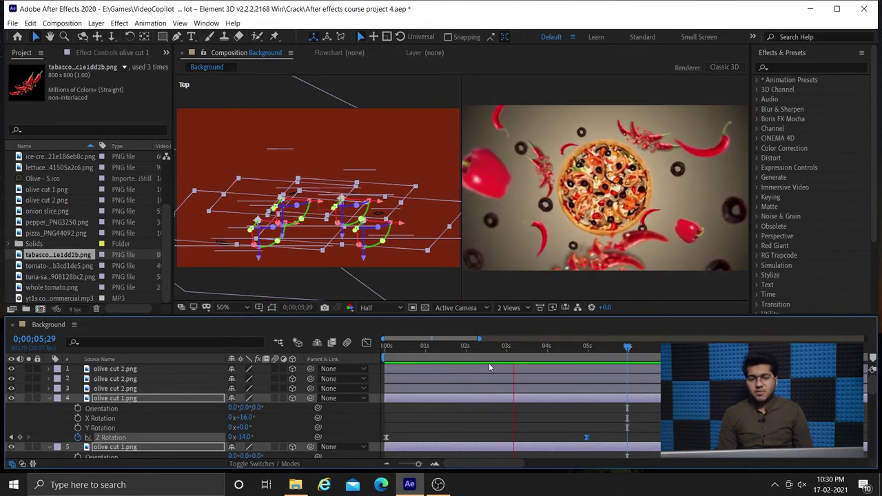
key(space)
key(space)
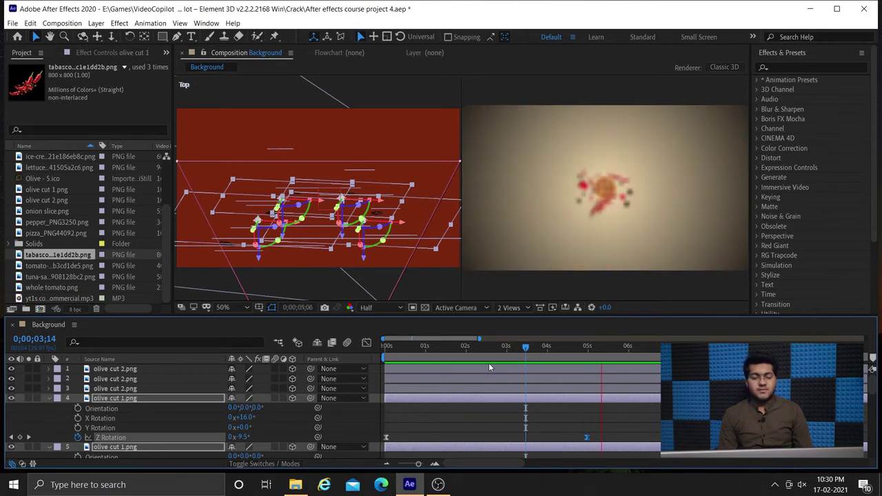
key(space)
key(space)
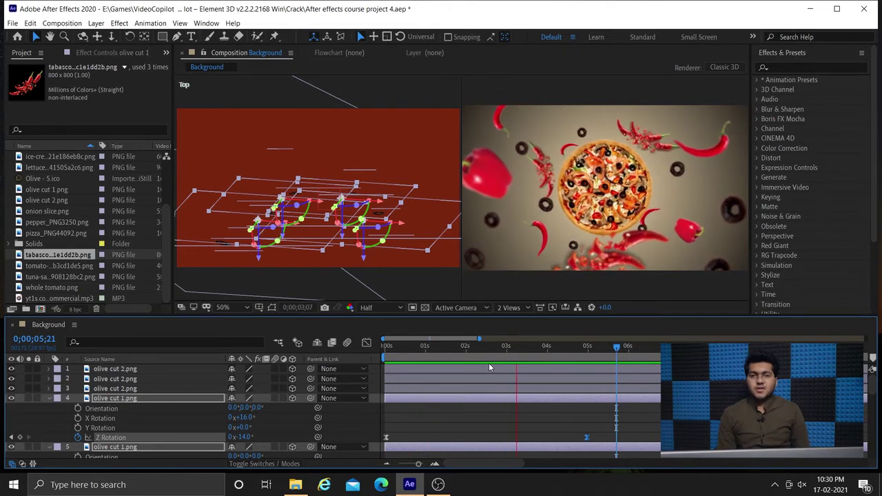
key(space)
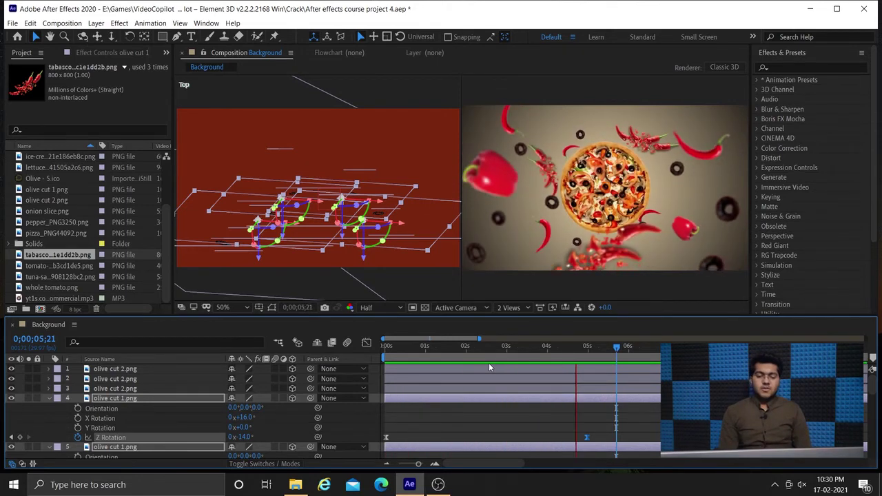
key(space)
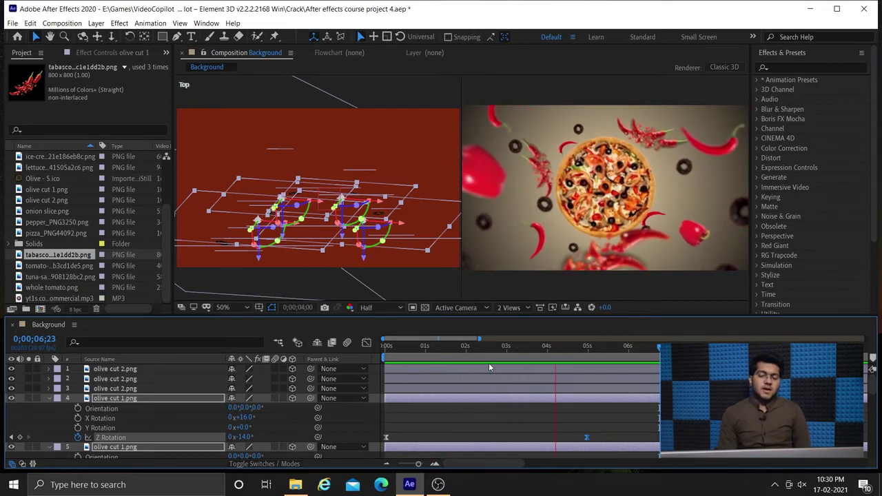
key(space)
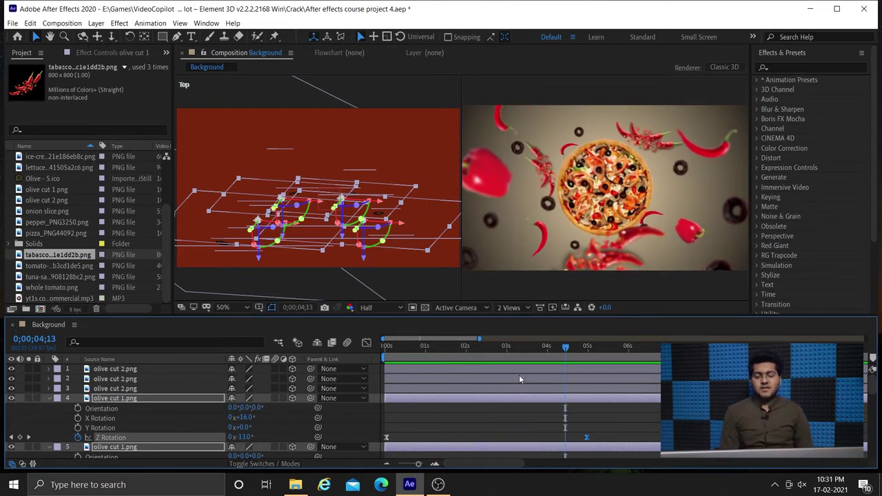
Move the current time to 0;00;00;03, collapse olive layers 4 to 7, and select chili layer 16
click(388, 350)
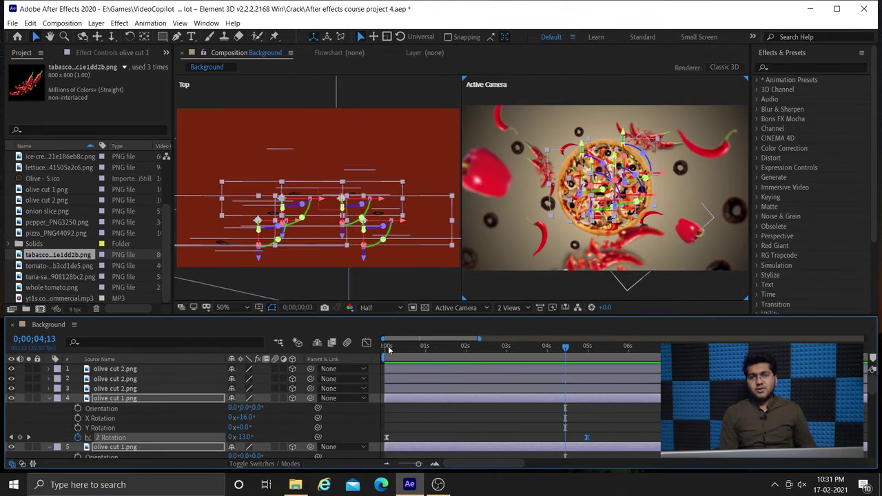
click(49, 399)
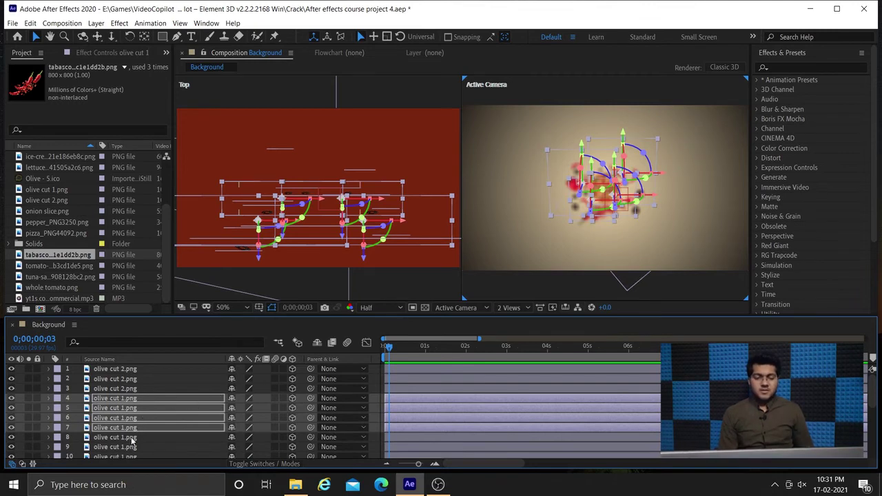
scroll(132, 441, down, 3)
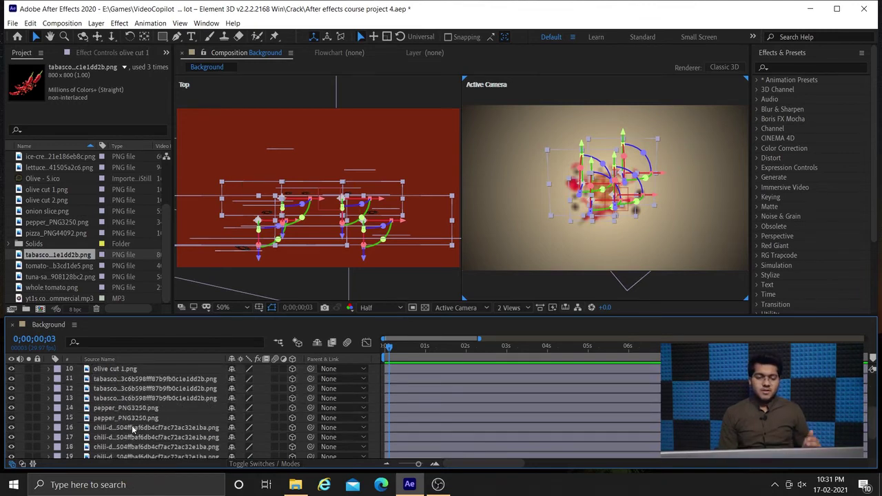
click(133, 427)
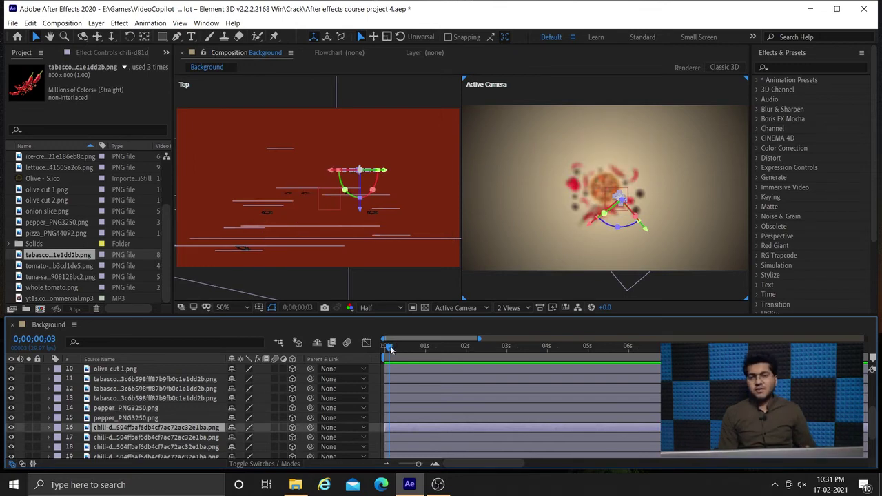
Return the current time to 0;00;00;00, select chili layers 16 to 18, and reveal their rotation properties
key(Page_Up)
key(Page_Up)
key(Page_Up)
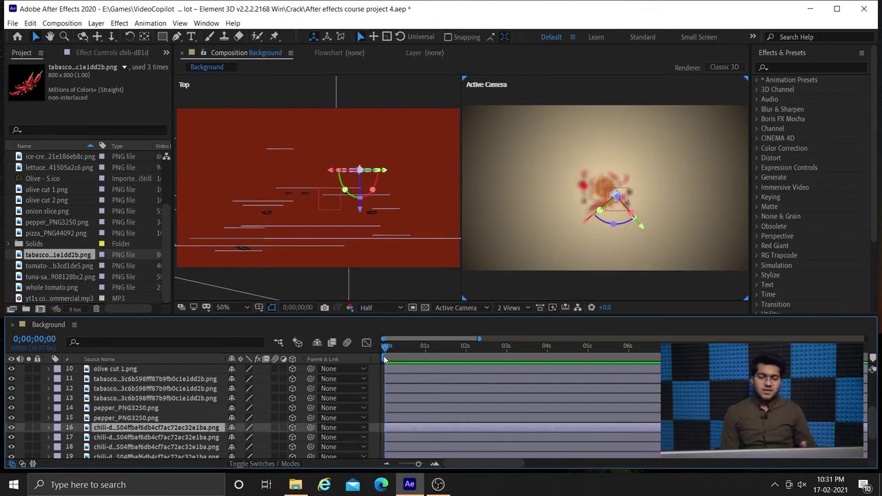
scroll(198, 431, down, 3)
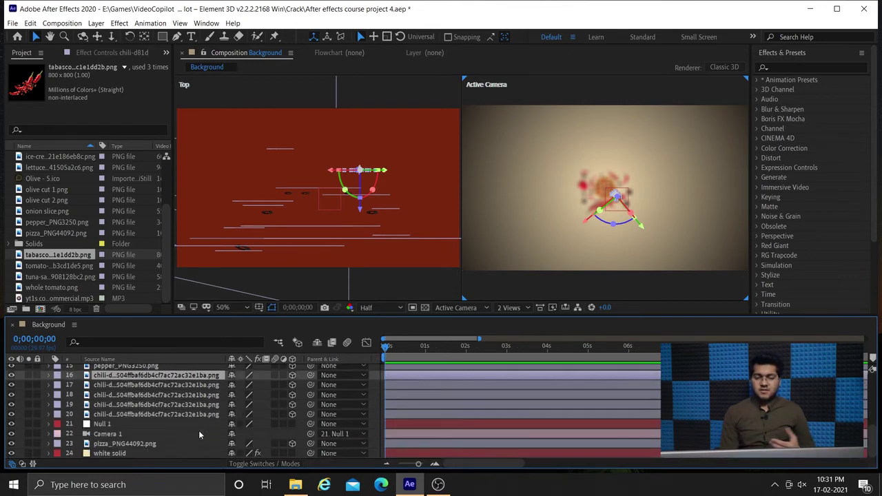
shift+click(153, 395)
key(r)
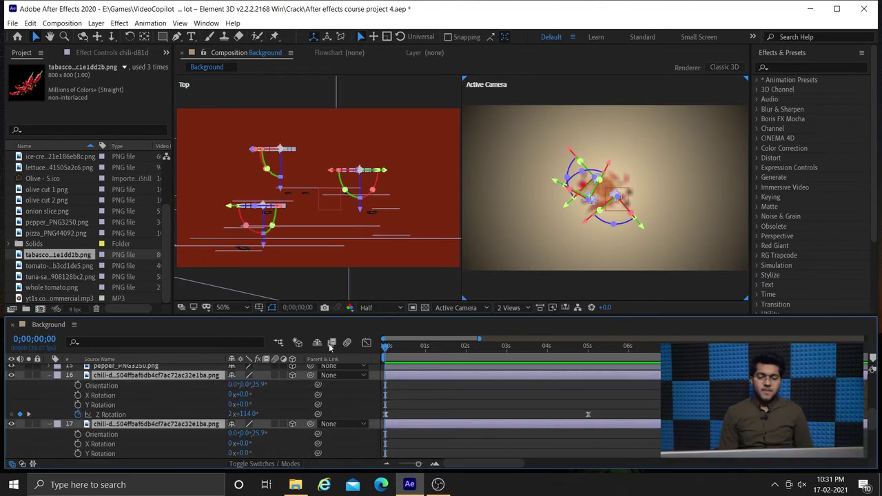
Move the current time to 0;00;04;29 and select the ending Z Rotation keyframes of chili layers 16, 17 and 18 together
click(587, 349)
scroll(600, 405, down, 3)
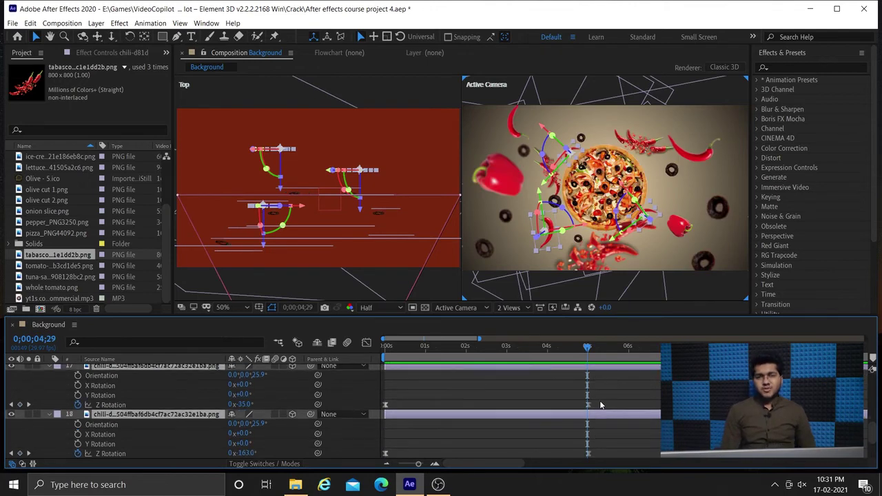
click(588, 455)
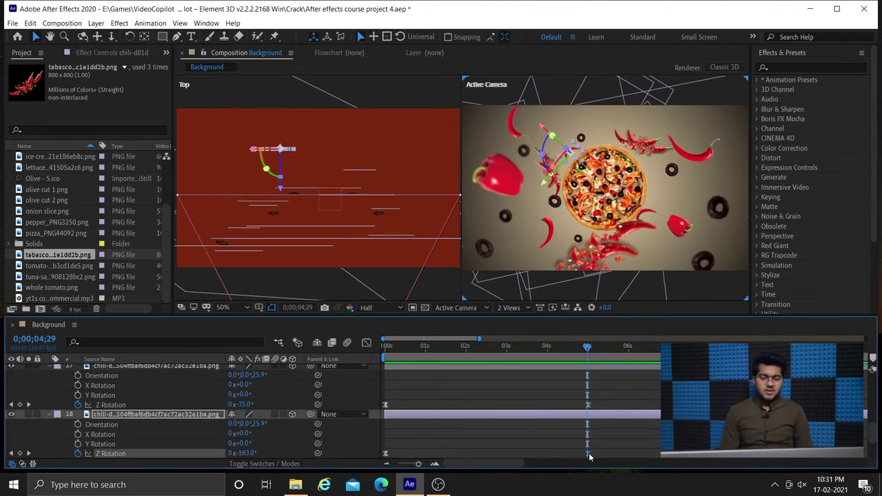
shift+click(587, 406)
scroll(590, 409, up, 3)
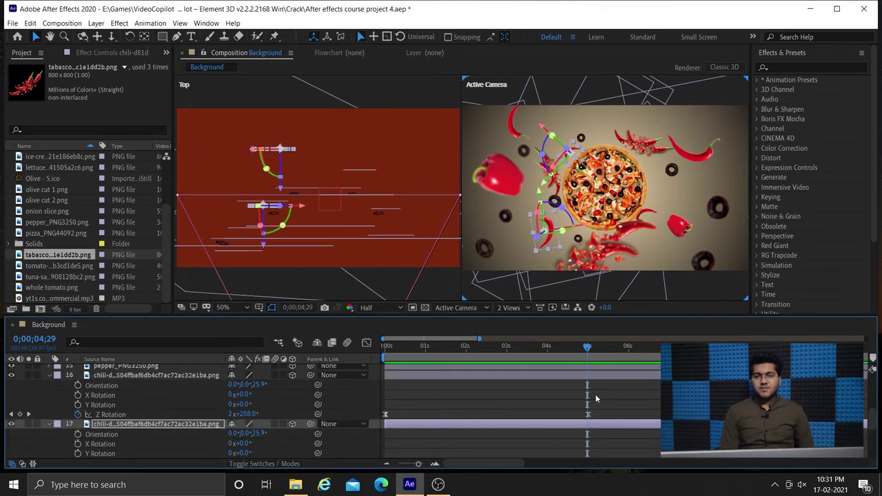
shift+click(587, 414)
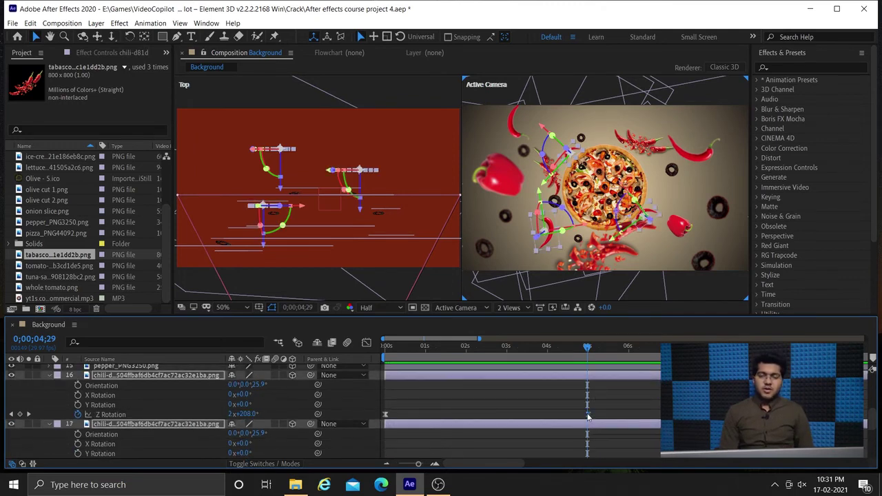
Try a Z Rotation of 2x+163° on chili layer 16, adjusting layers 17 and 18 along with it, and scrub back to 0;00;02;21
drag(244, 415, 280, 423)
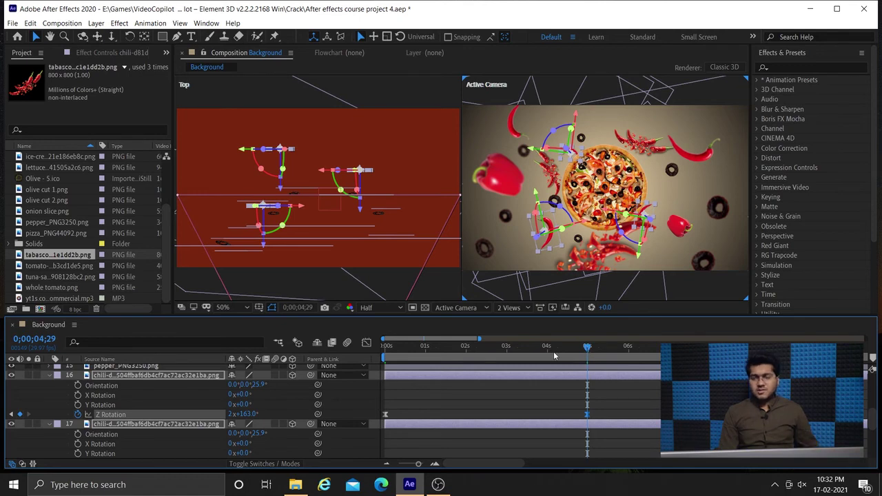
drag(554, 355, 493, 357)
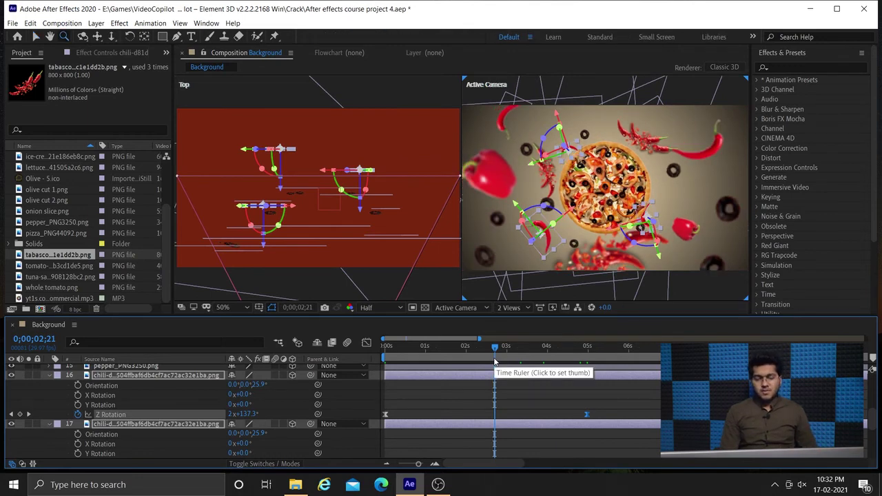
At 0;00;04;29, replace the ending Z Rotation keyframes of chili layers 16 to 18, adjusting them together with layer 16 at 2x+172°
key(k)
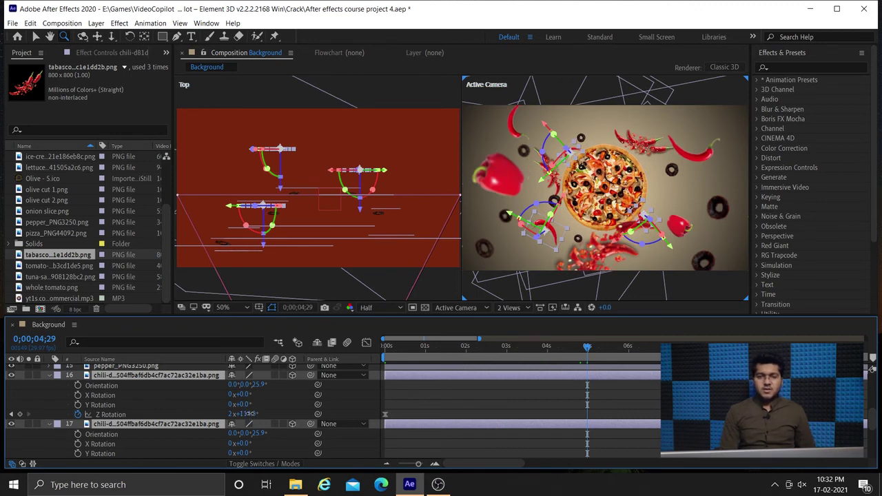
drag(249, 415, 307, 415)
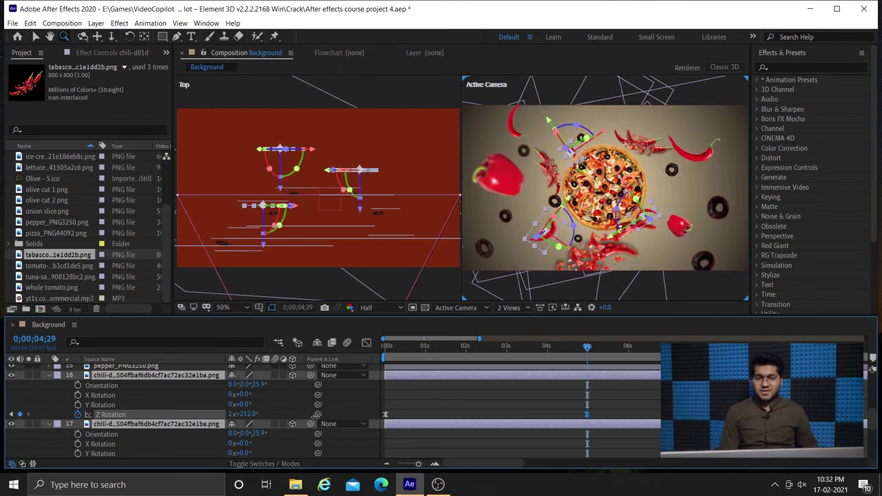
drag(317, 415, 299, 429)
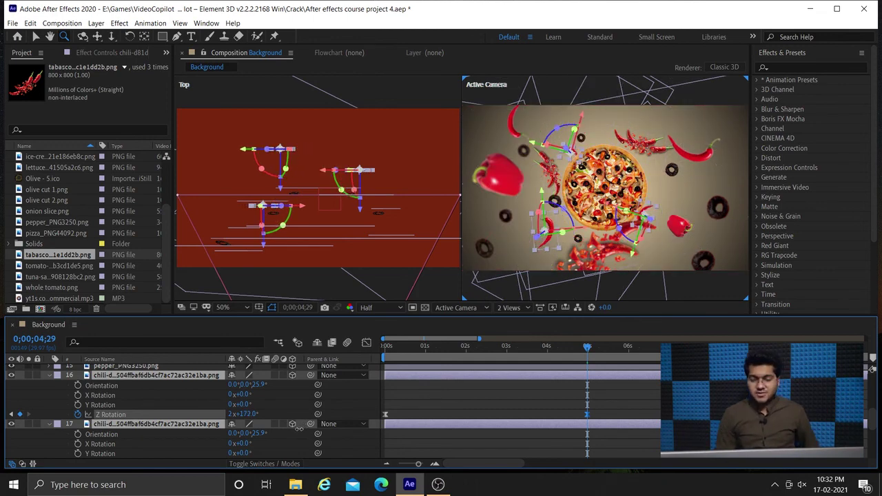